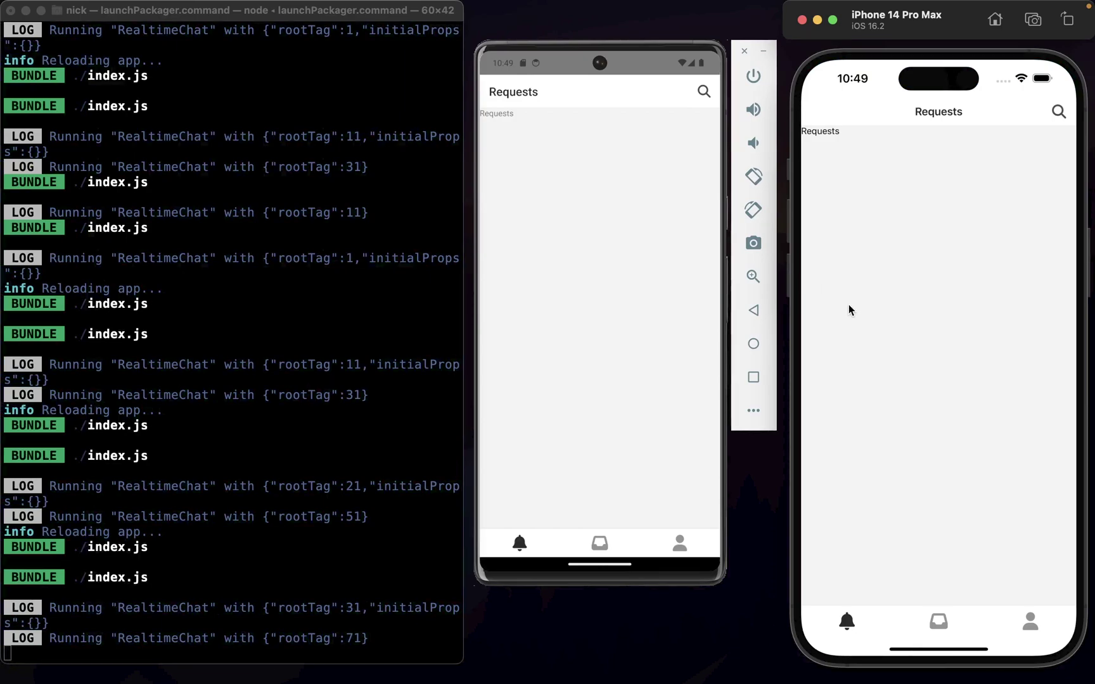
- Switch to Chrome's Font Awesome inbox results and select the address bar for a new search
key(ctrl+Left)
key(ctrl+Left)
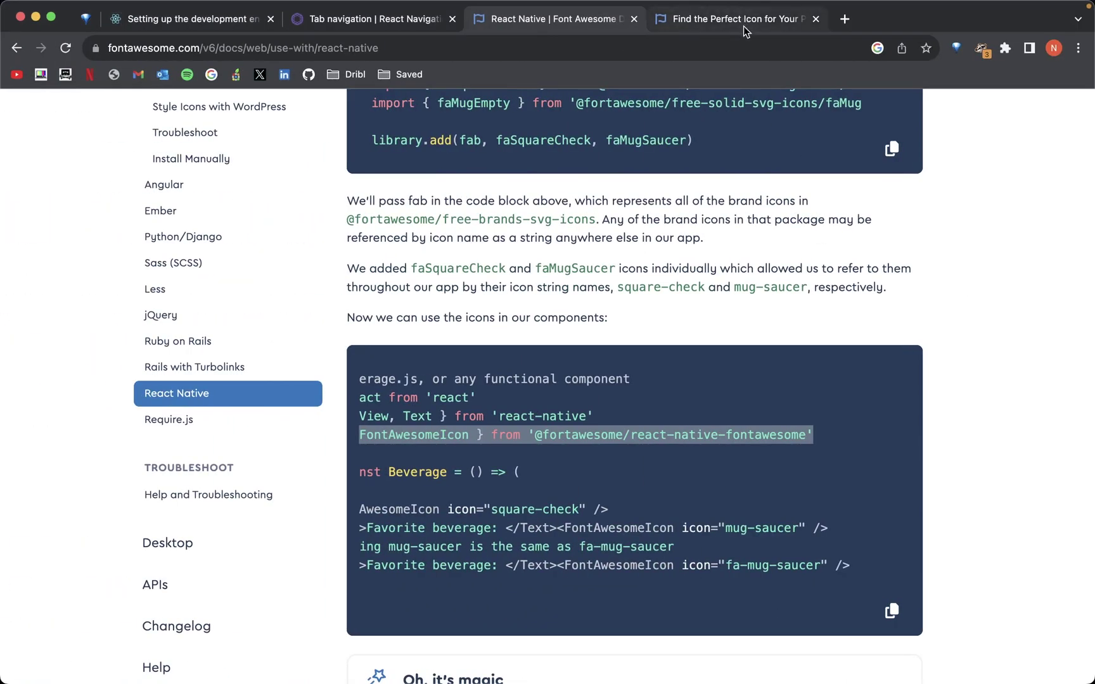
click(743, 21)
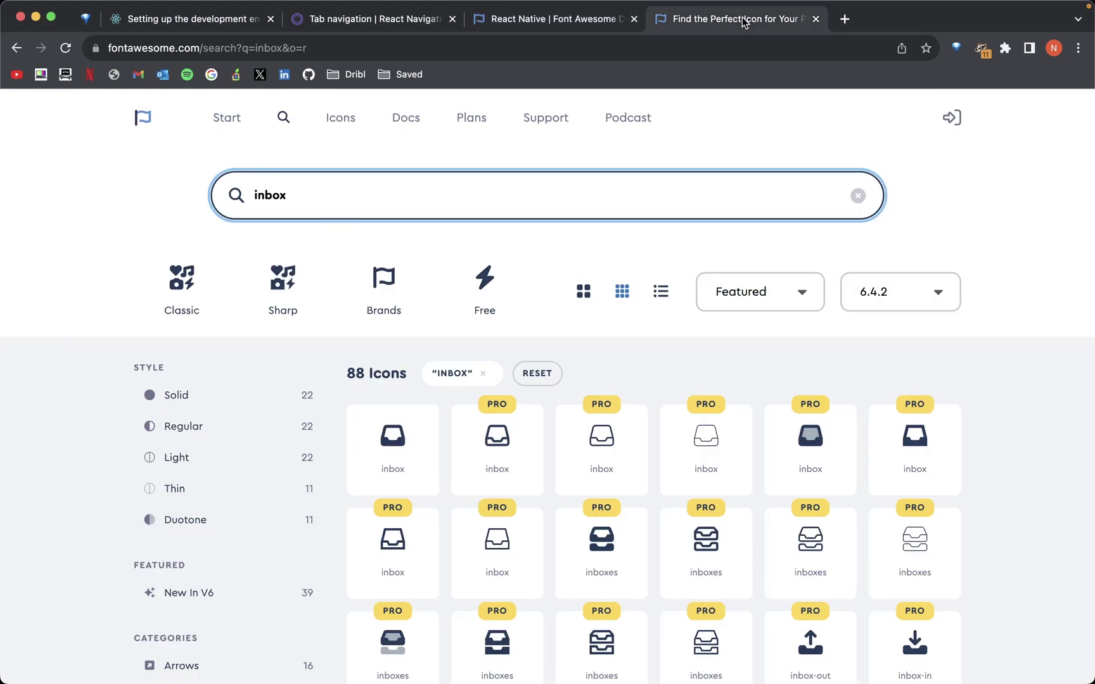
click(613, 49)
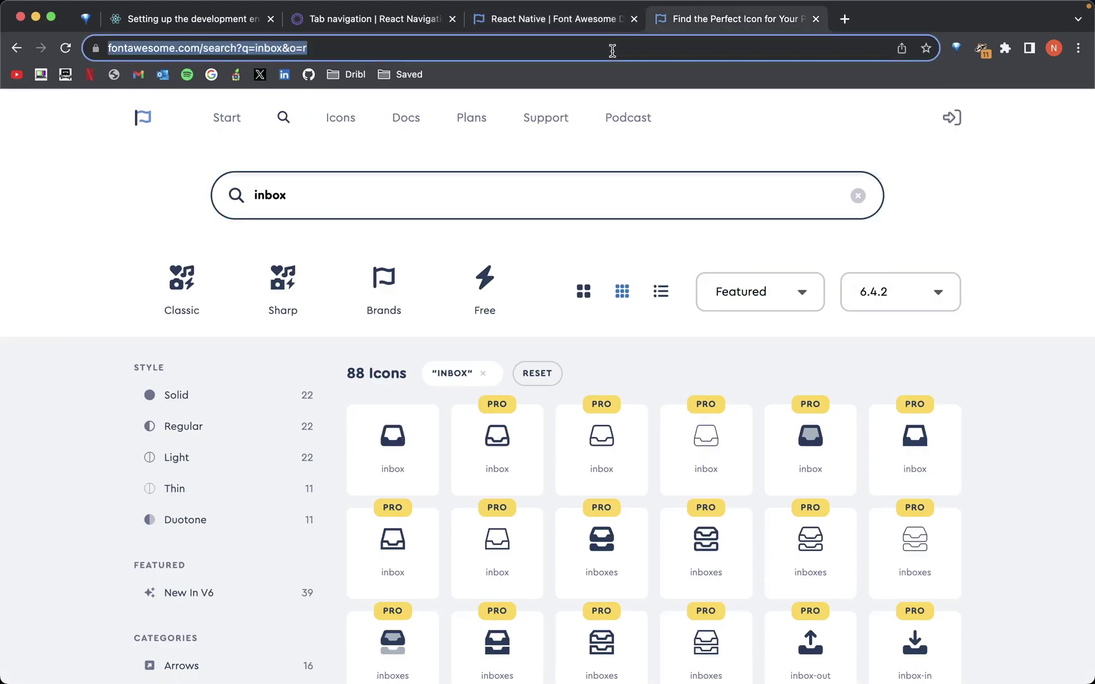
text(royalty fr)
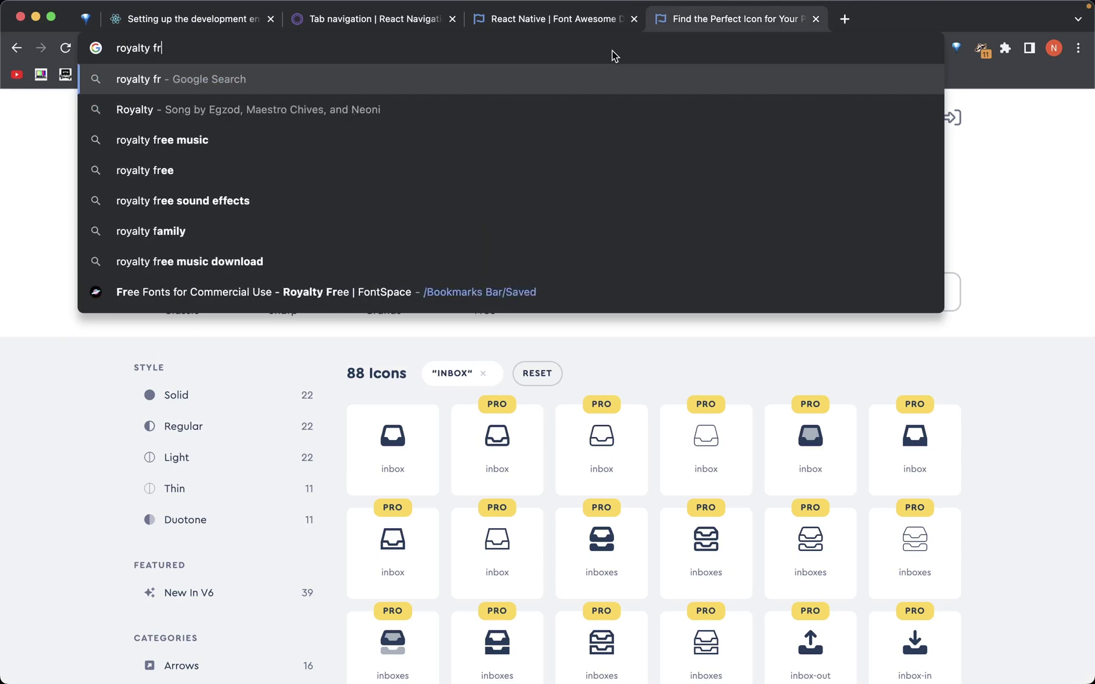
text(ee blank)
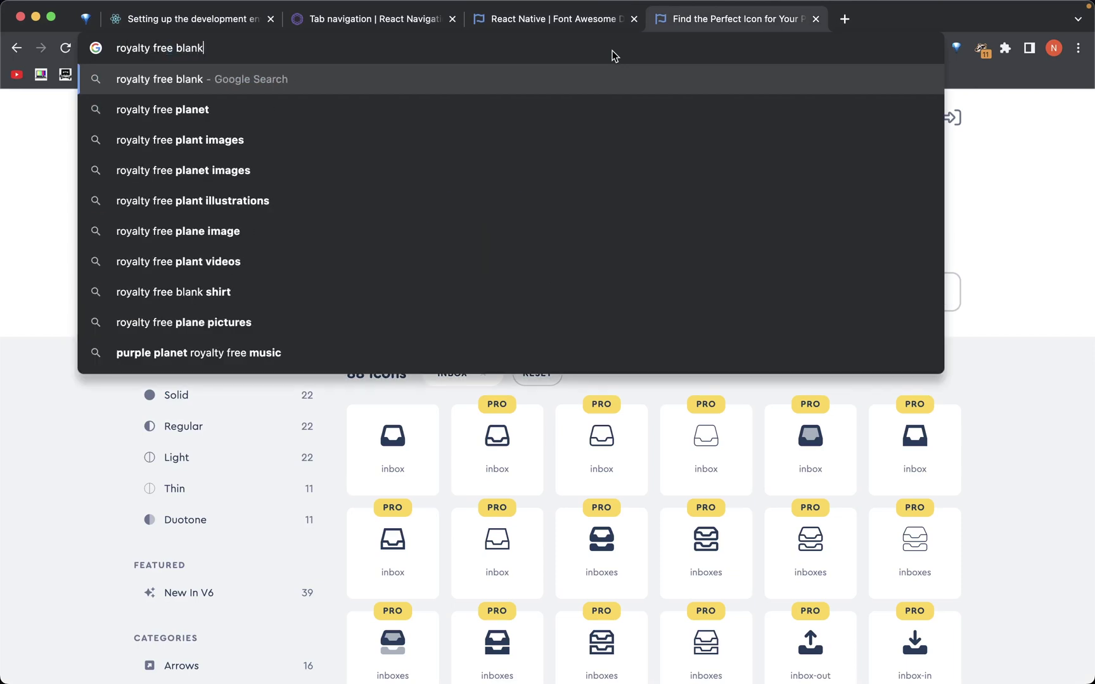
text( profile p)
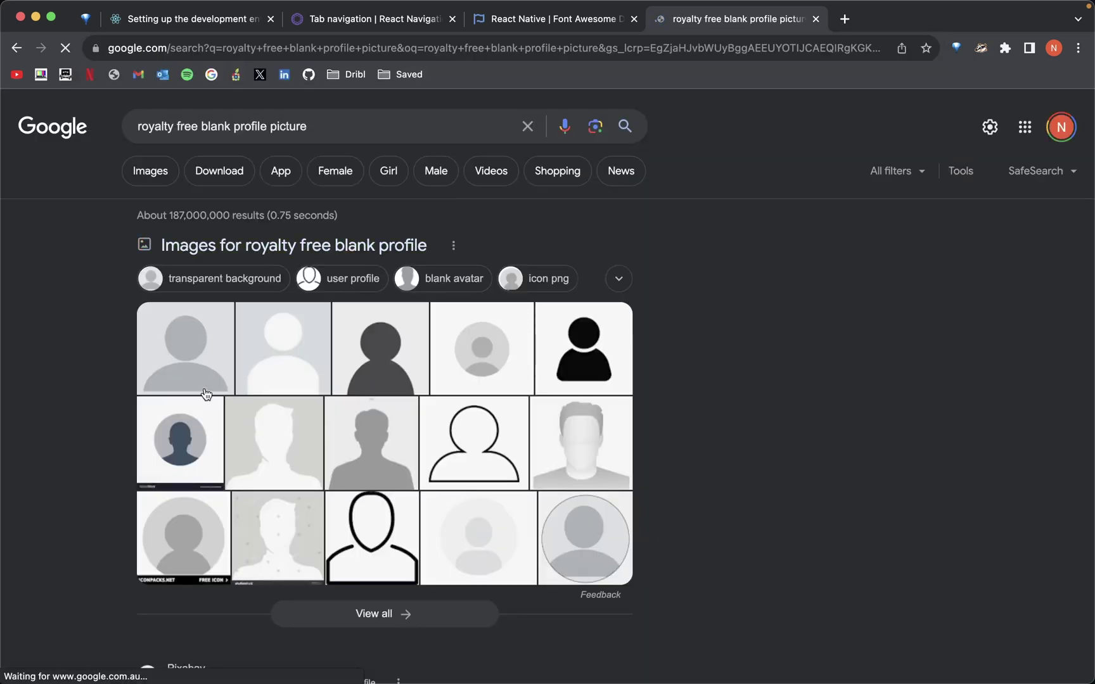
scroll(233, 306, down, 3)
scroll(232, 305, down, 1)
scroll(233, 306, down, 2)
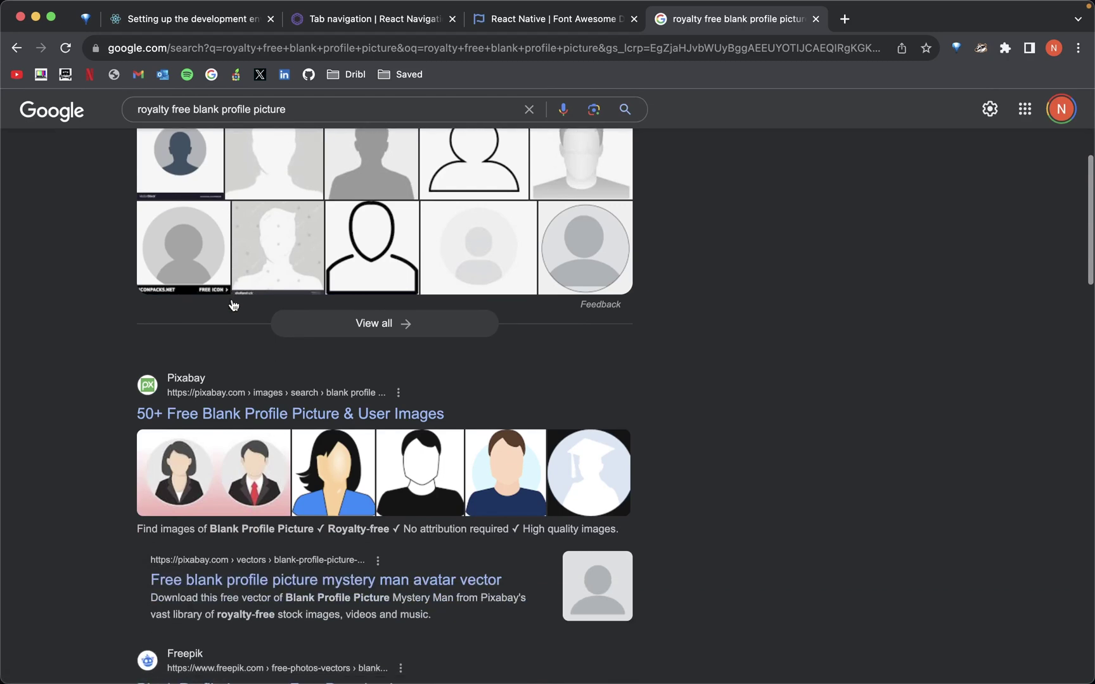
scroll(233, 305, down, 2)
scroll(233, 301, down, 1)
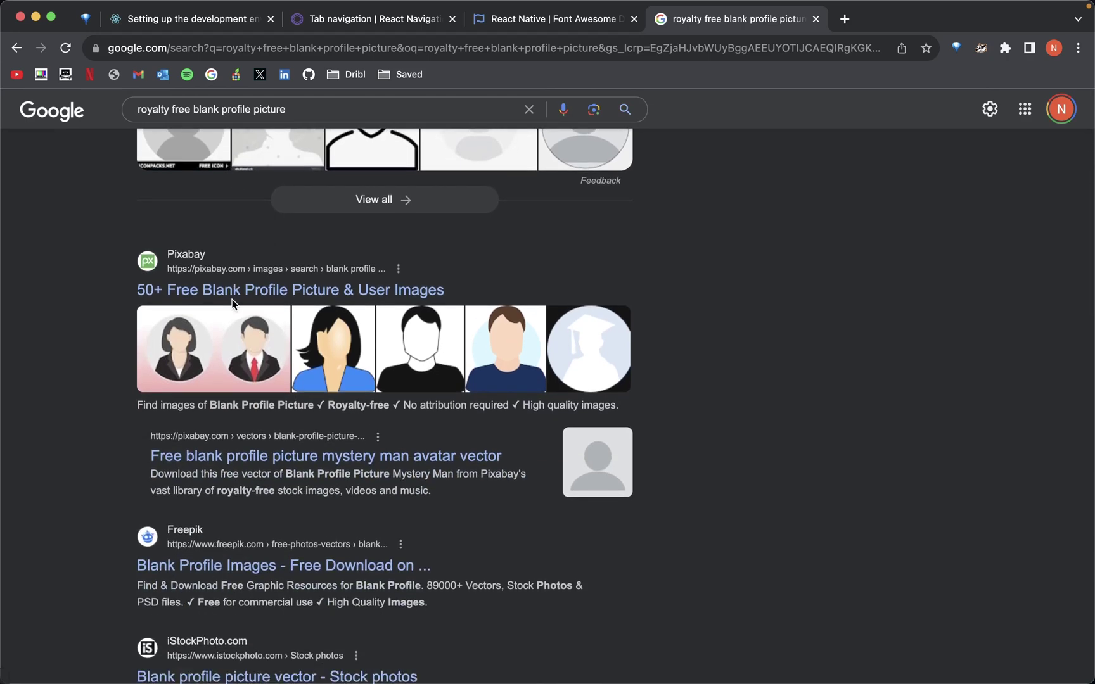
scroll(232, 300, up, 1)
scroll(232, 304, up, 3)
scroll(232, 306, up, 3)
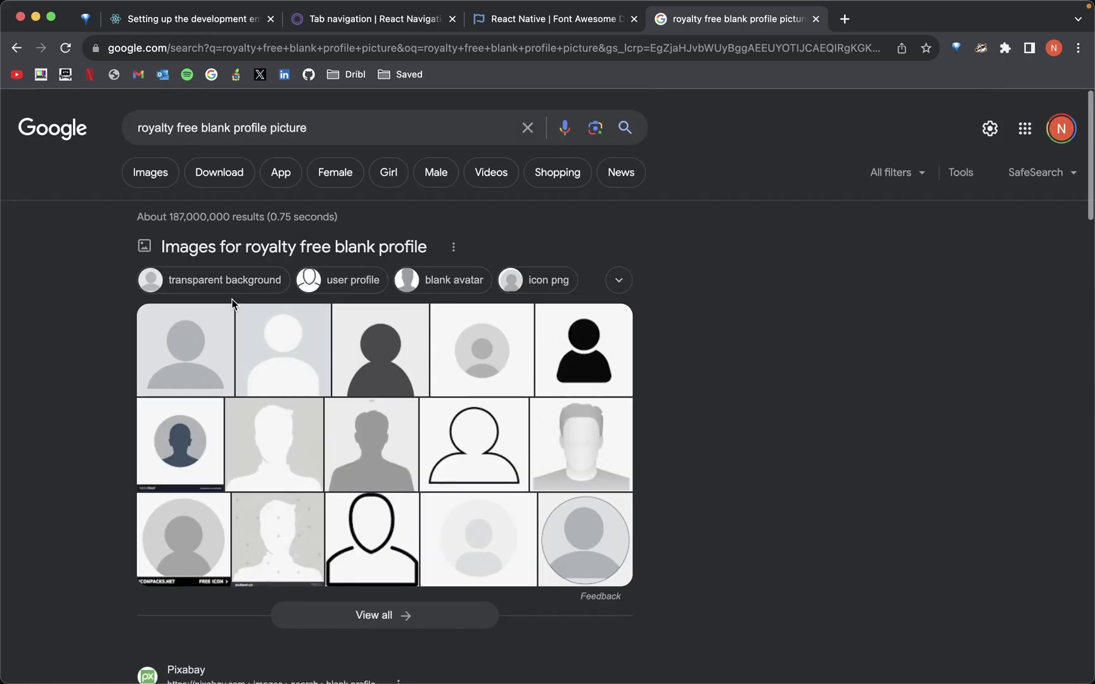
scroll(244, 377, down, 2)
scroll(244, 377, down, 2)
scroll(245, 377, up, 2)
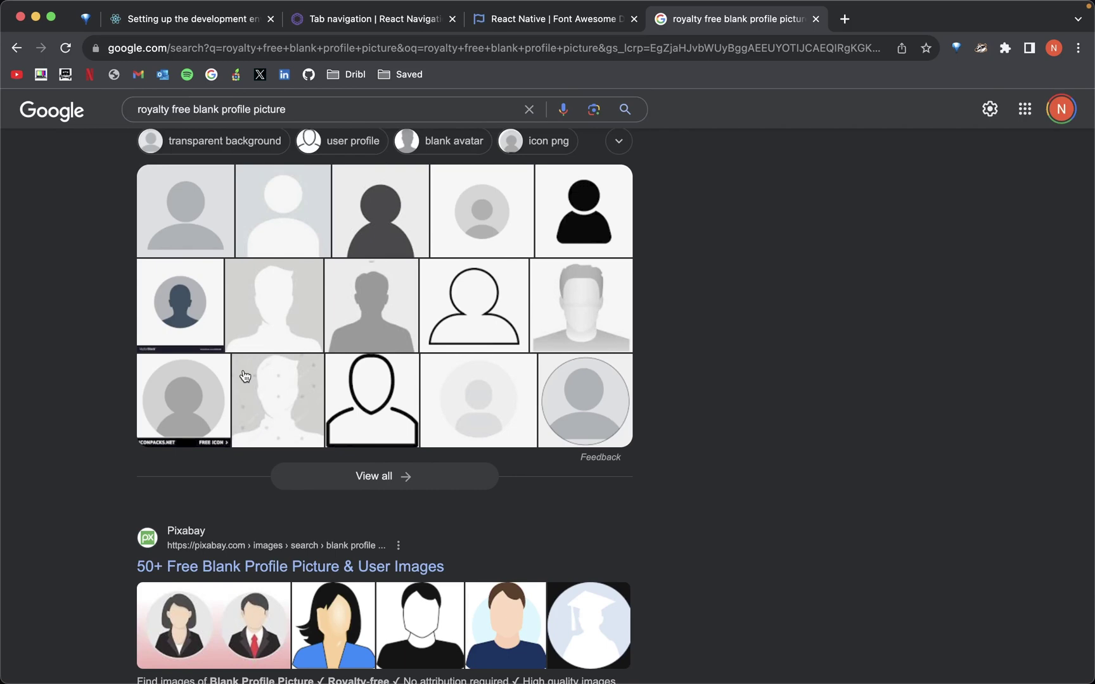
scroll(244, 377, down, 4)
scroll(244, 377, down, 3)
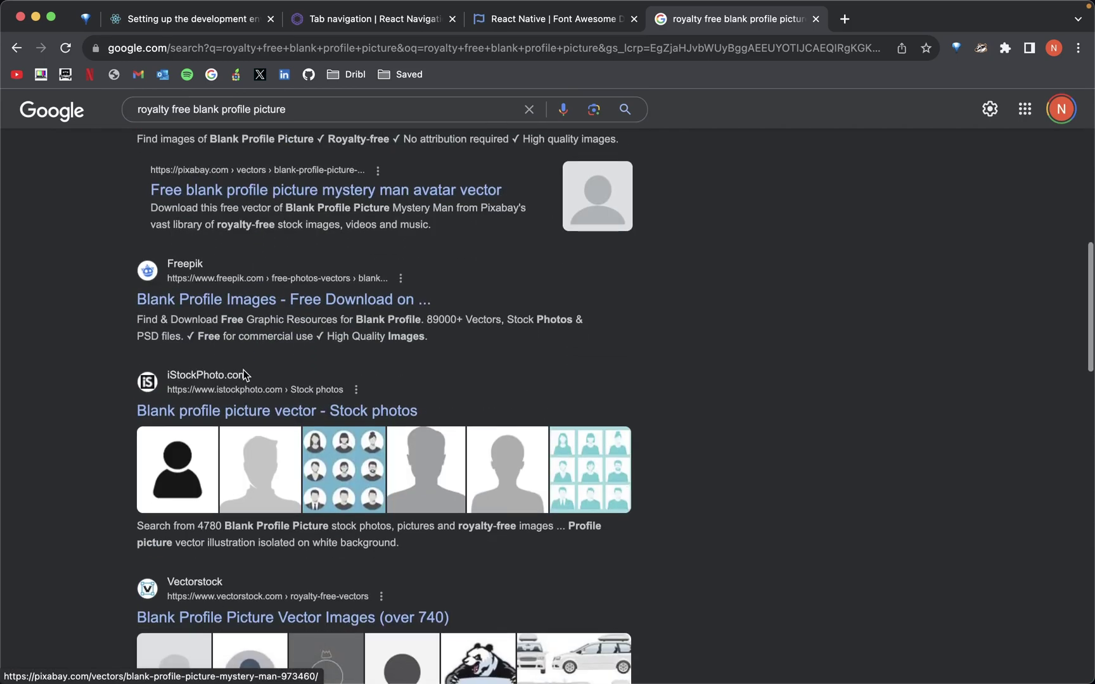
scroll(244, 377, down, 3)
scroll(244, 377, down, 3)
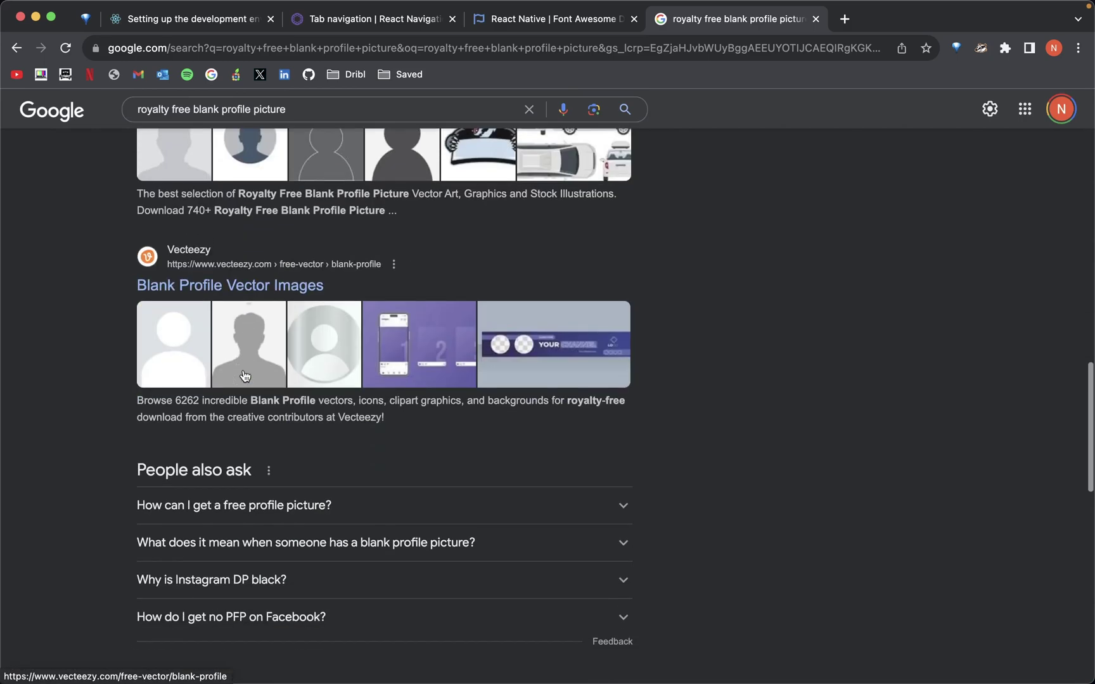
- Return to the 'free commercial use profile avatar' image results
key(super+Left)
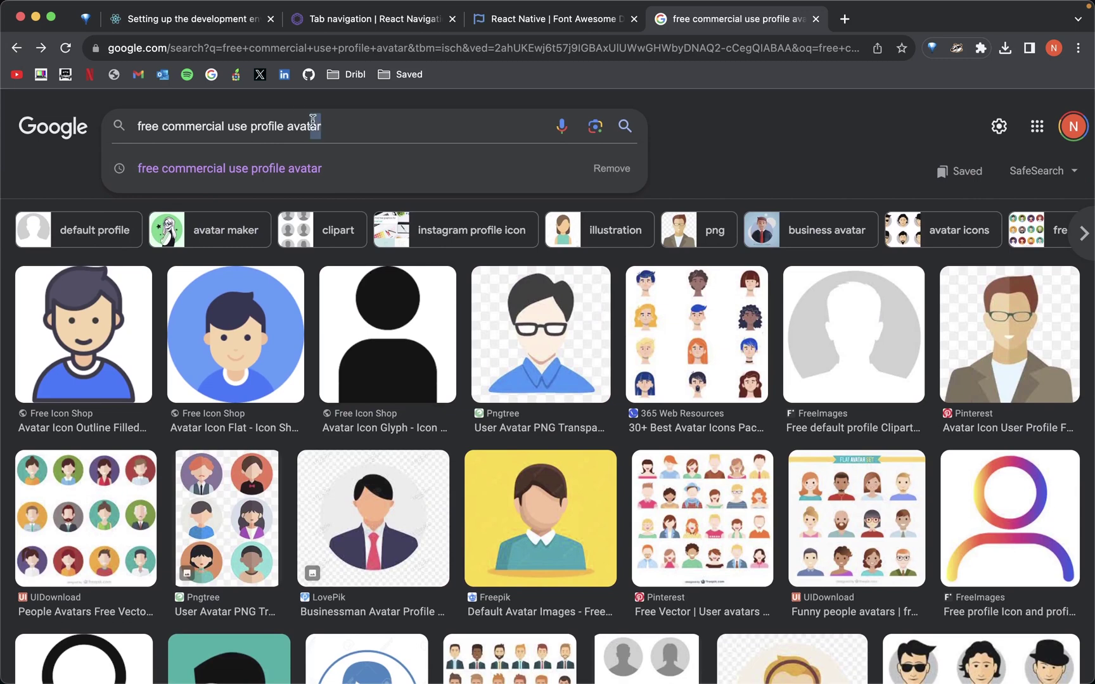
- Replace the image search with 'no attribution profile avatar' and run it
key(super+a)
text(no att)
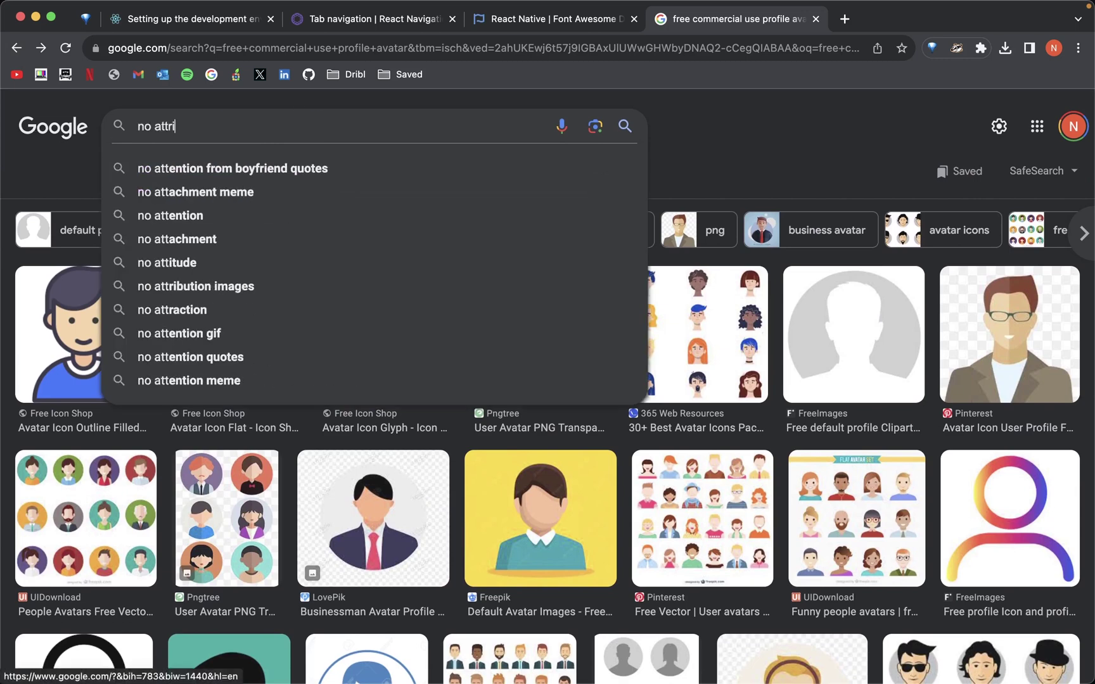
text(ribution )
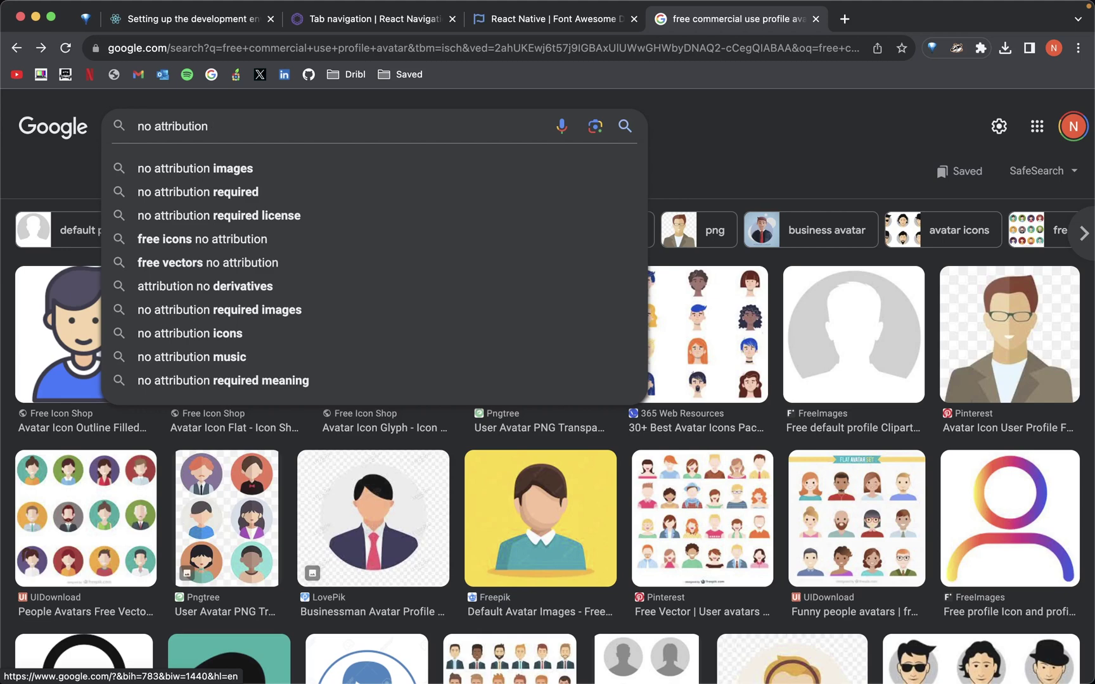
text(profile avatr)
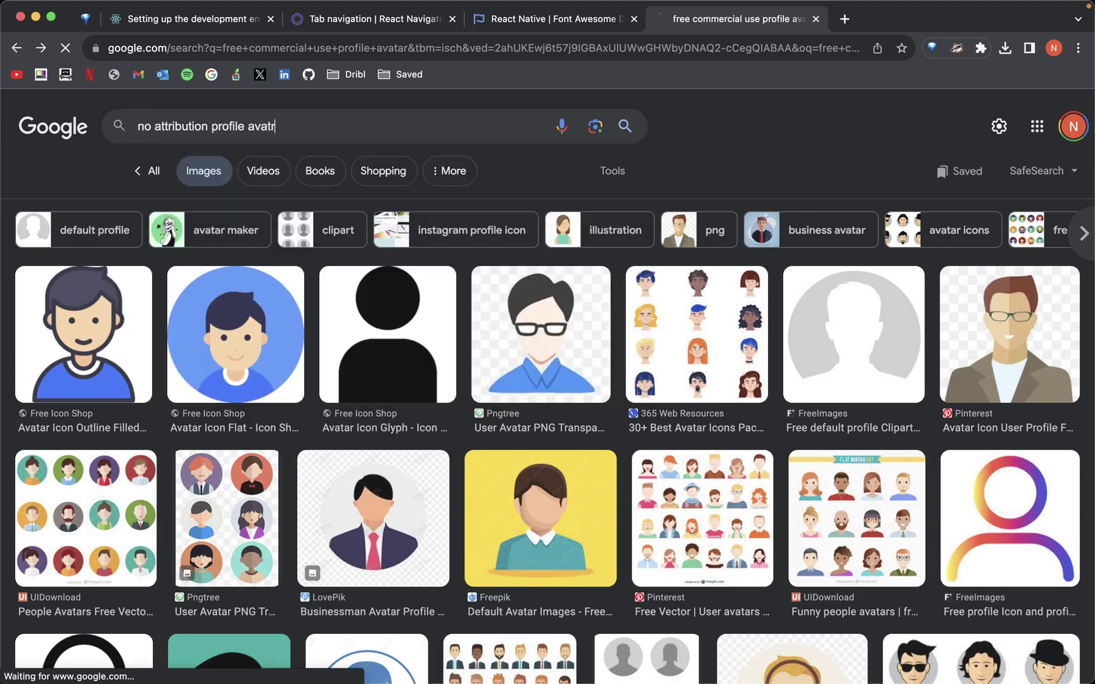
key(Return)
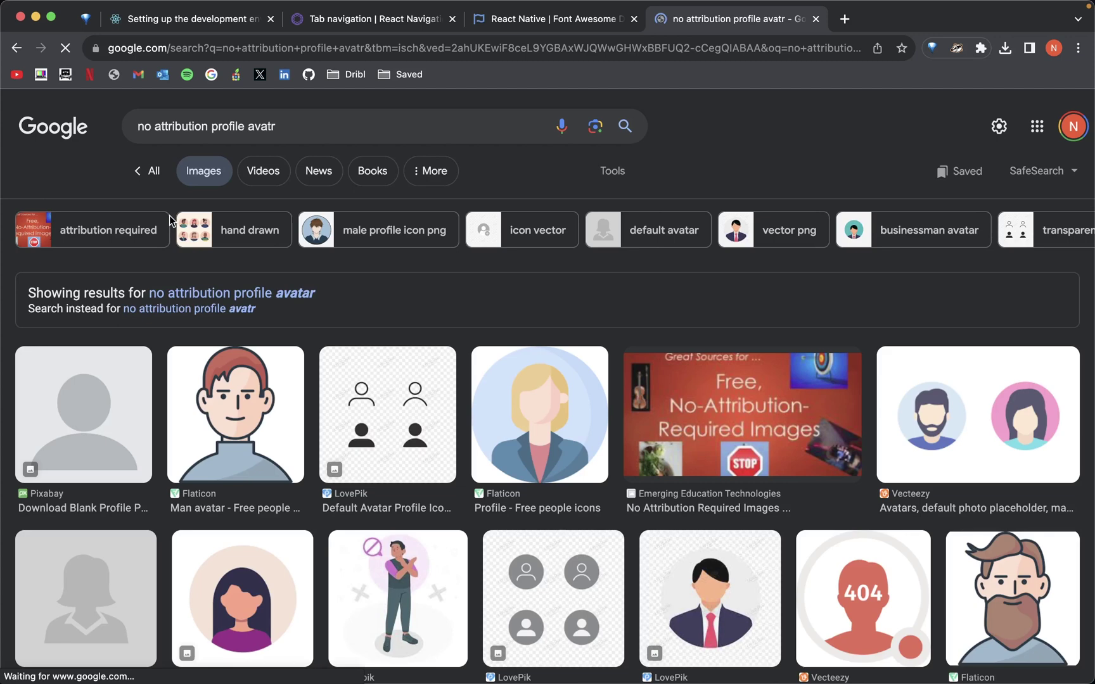
- Preview the Pixabay, FreeIconsPNG and Wikimedia avatars, then open the Wikimedia Commons source page
click(98, 460)
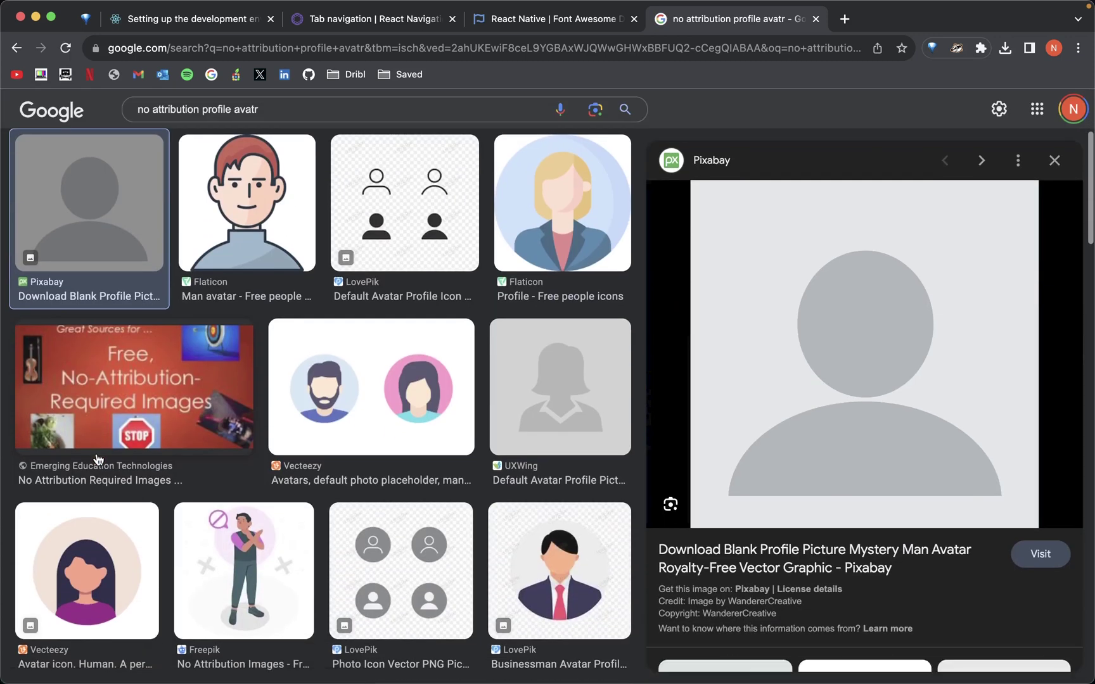
scroll(99, 460, down, 1)
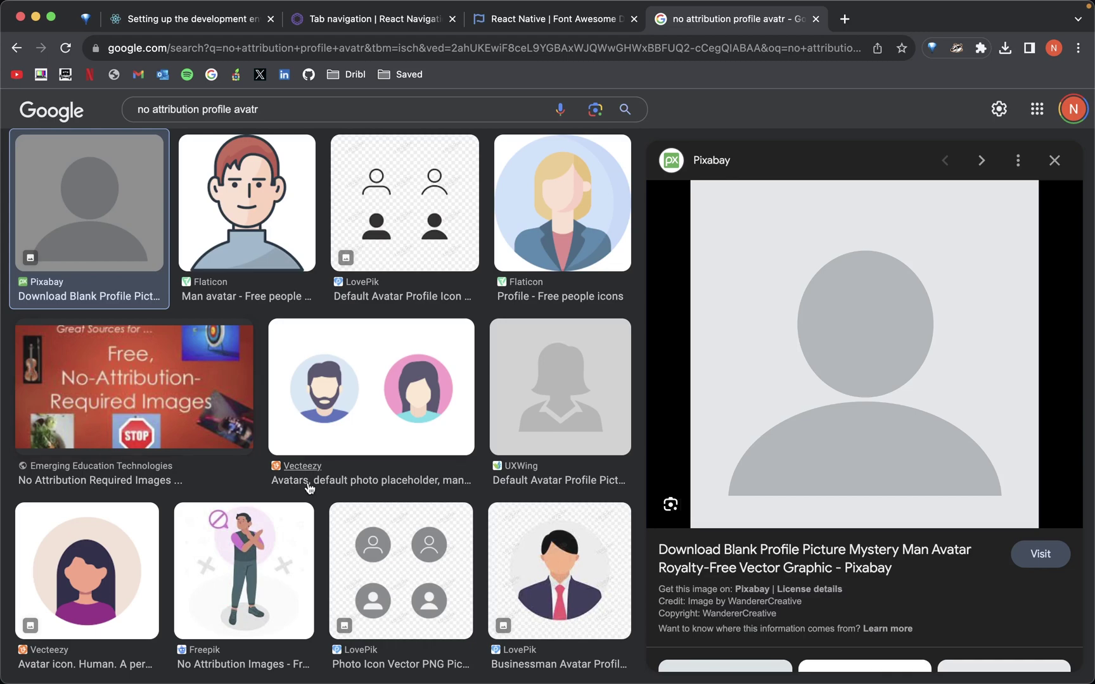
scroll(487, 426, down, 5)
scroll(488, 426, down, 5)
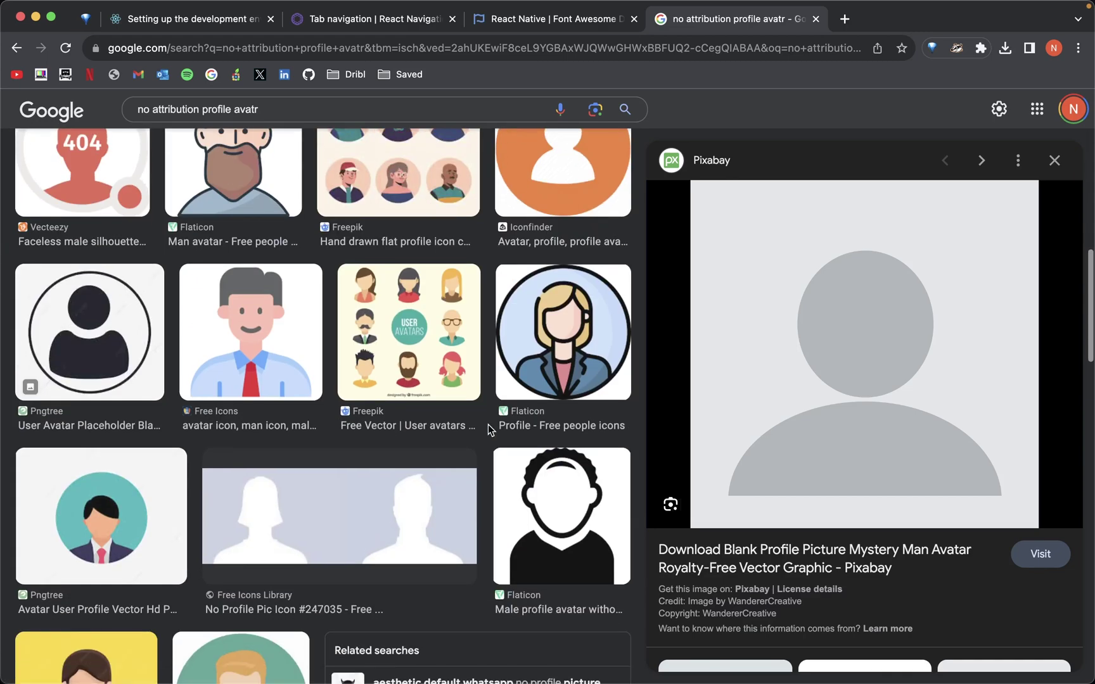
scroll(488, 425, down, 1)
scroll(488, 426, down, 2)
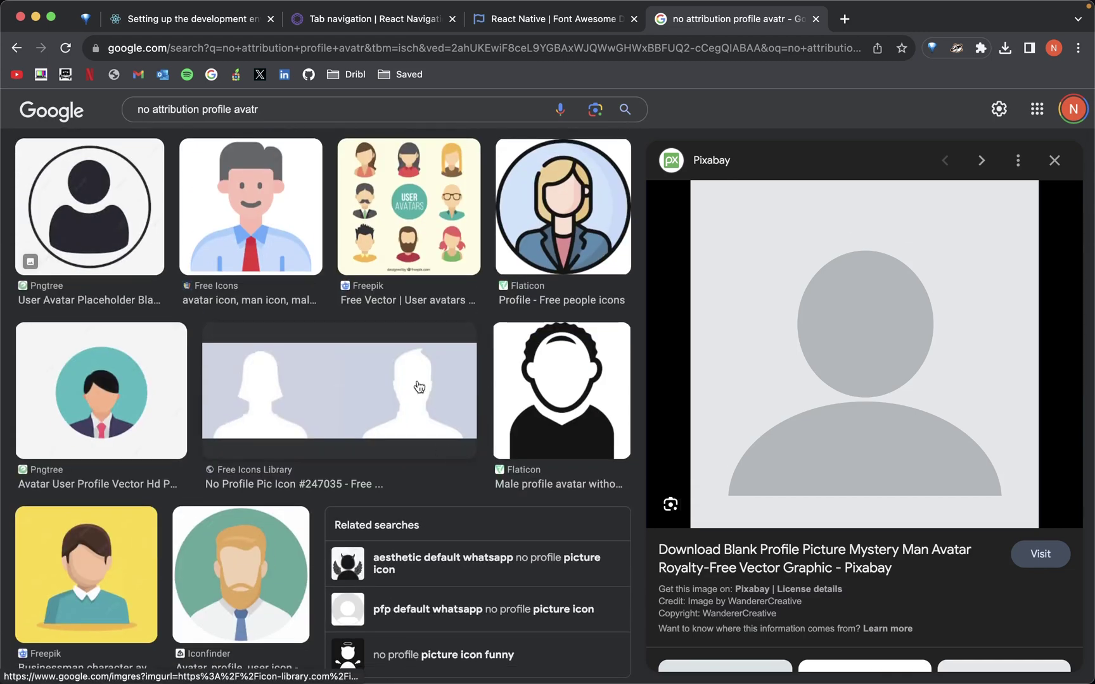
drag(418, 387, 431, 453)
scroll(463, 413, down, 3)
scroll(463, 413, down, 3)
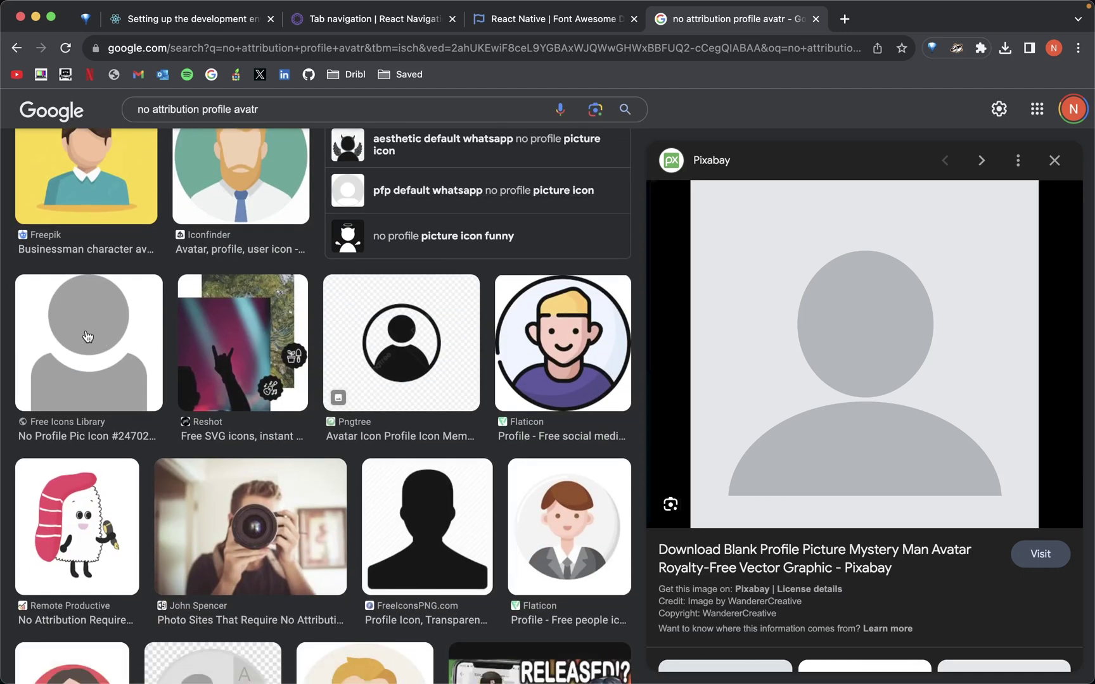
scroll(86, 336, down, 3)
scroll(87, 337, down, 3)
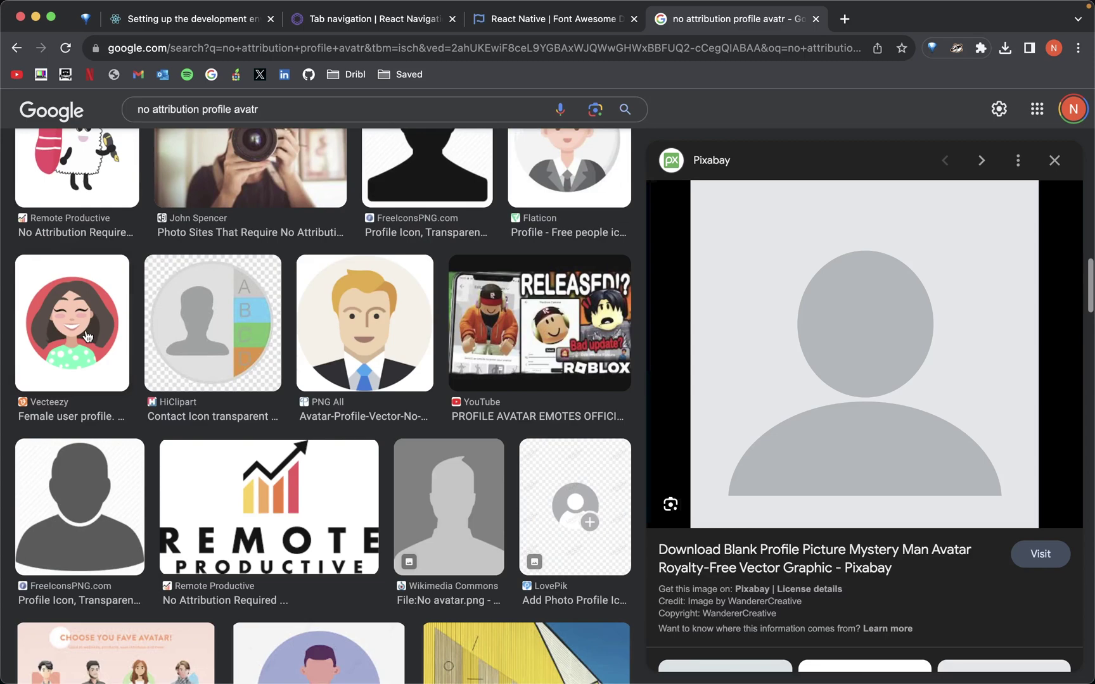
scroll(86, 336, up, 2)
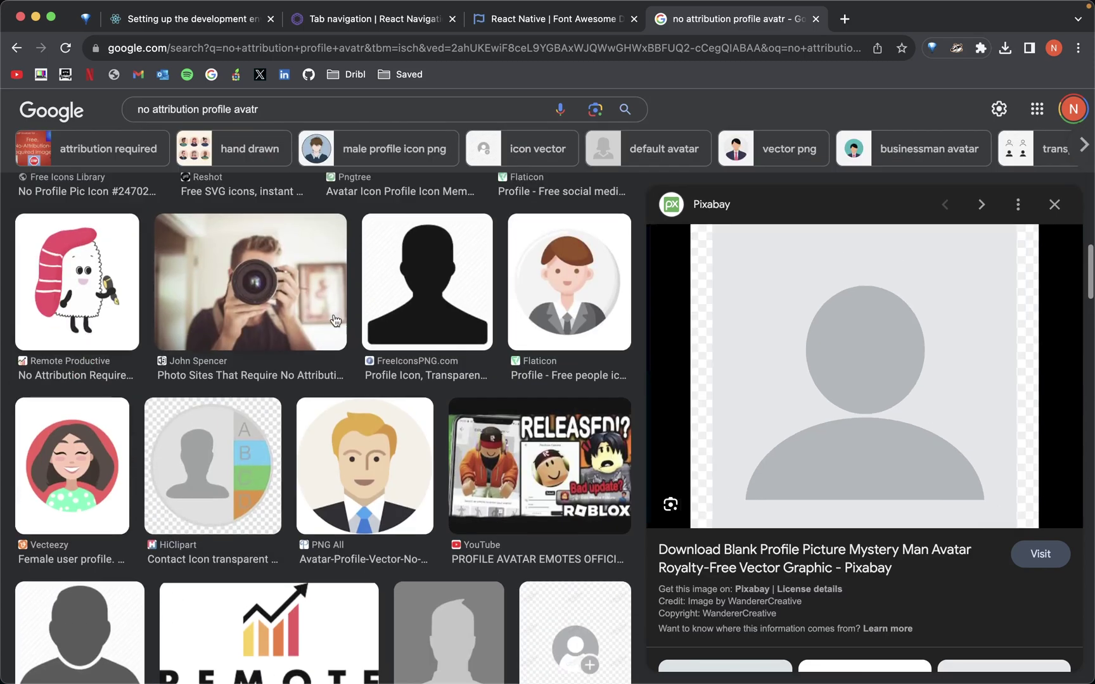
click(457, 320)
scroll(514, 427, down, 3)
click(568, 548)
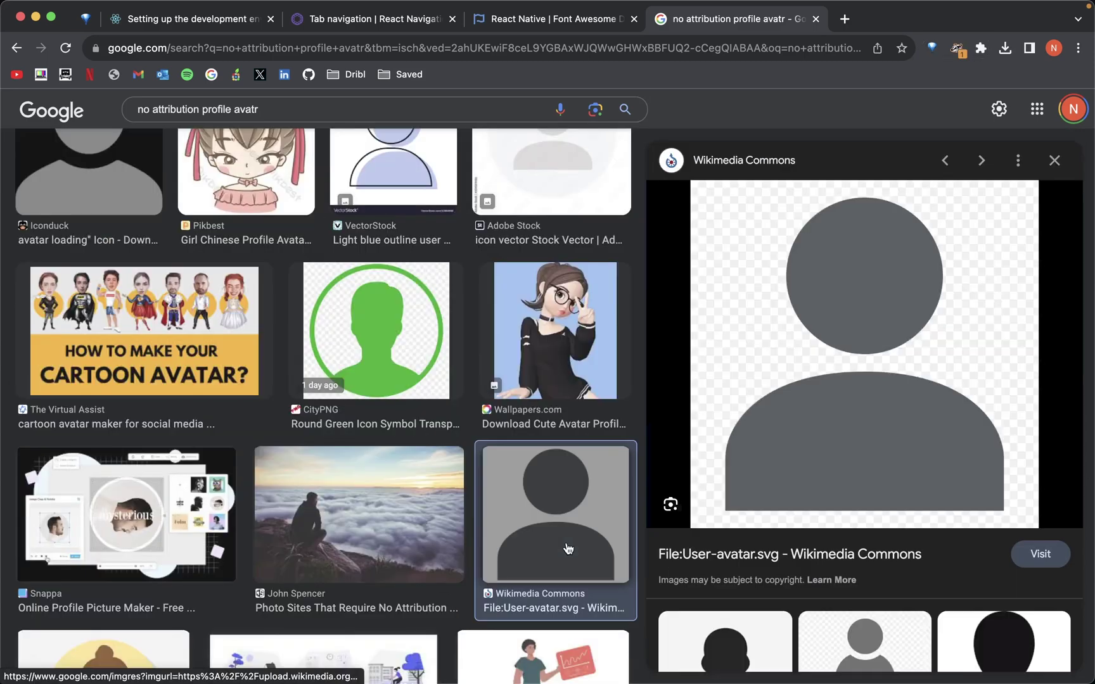
click(788, 433)
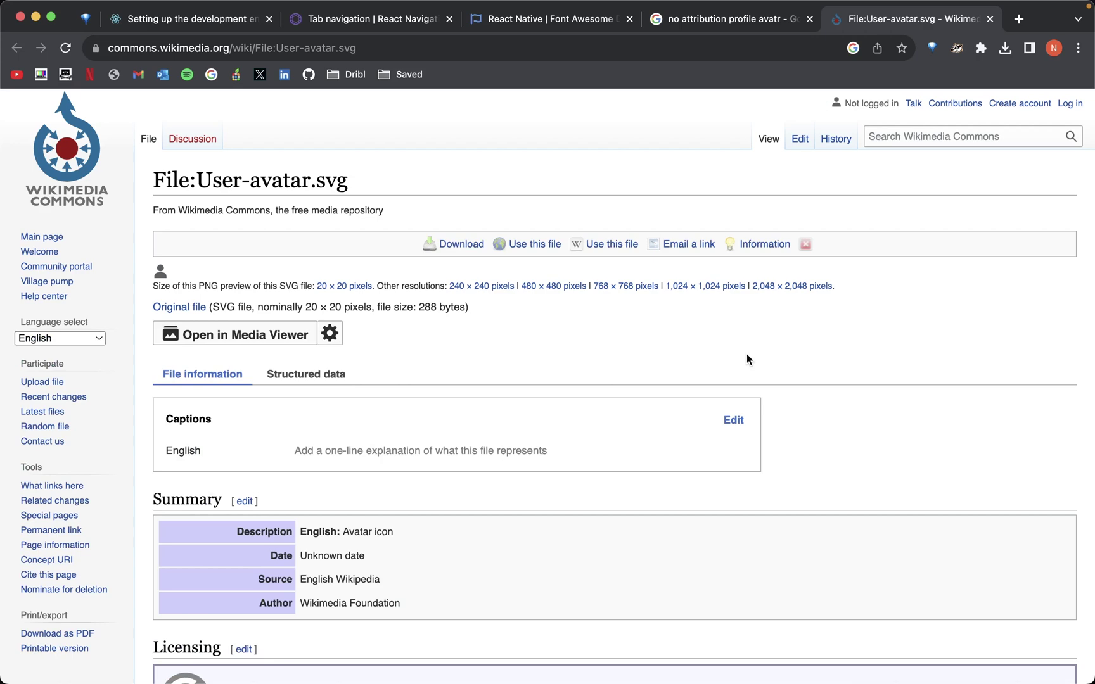
scroll(747, 360, down, 3)
scroll(747, 359, down, 3)
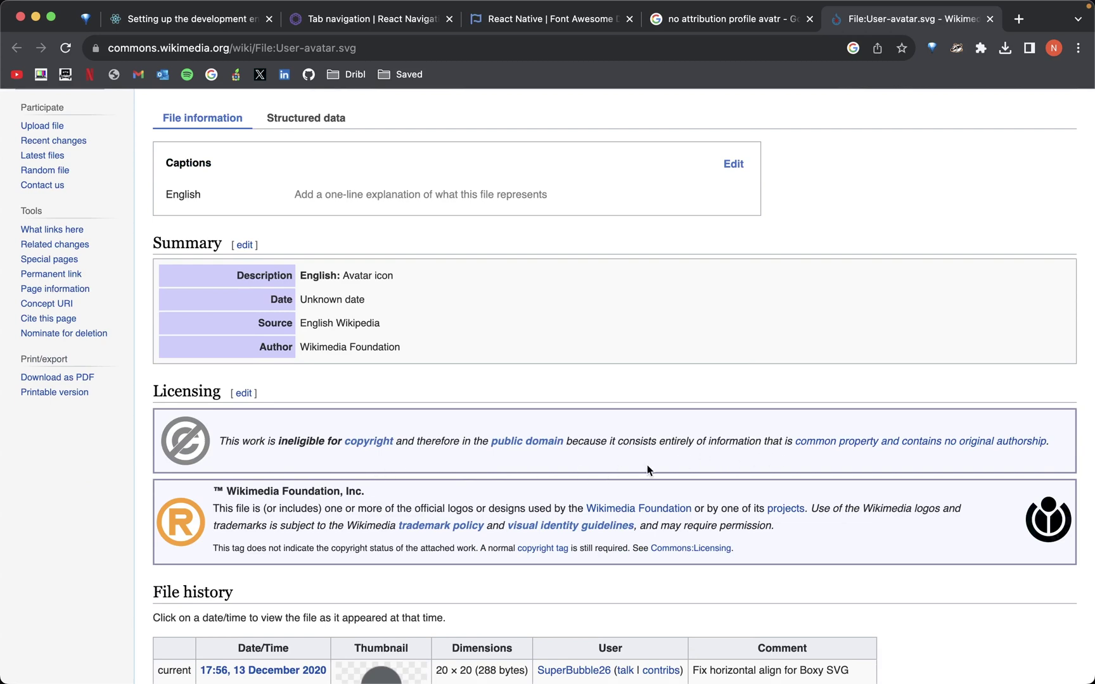
scroll(648, 471, up, 3)
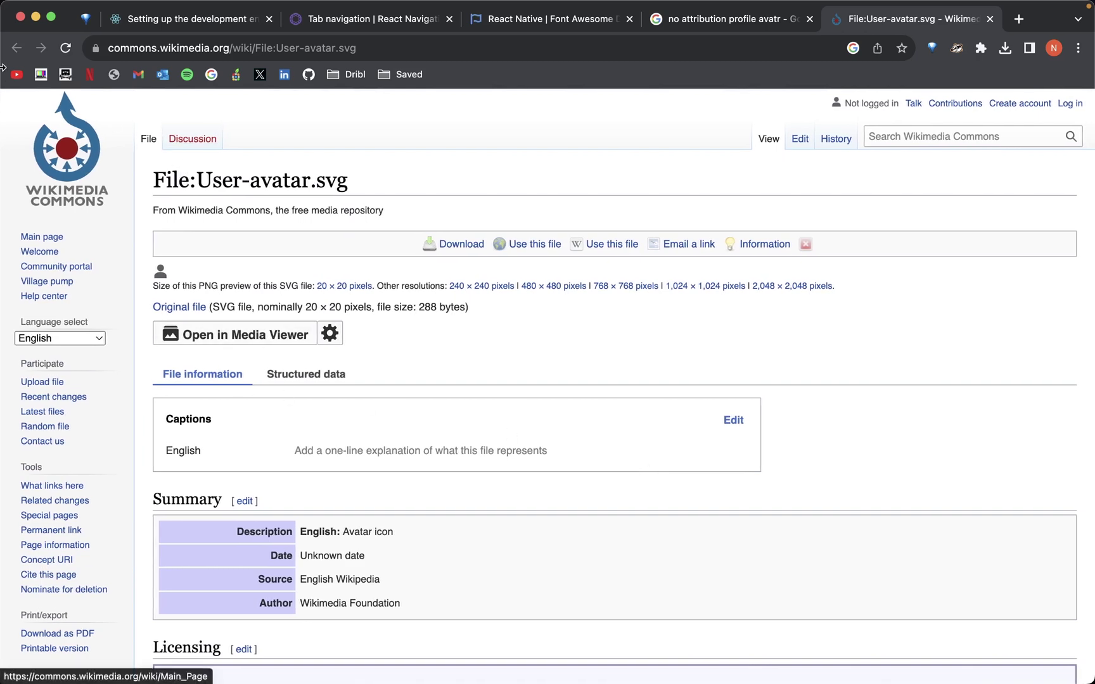
click(461, 245)
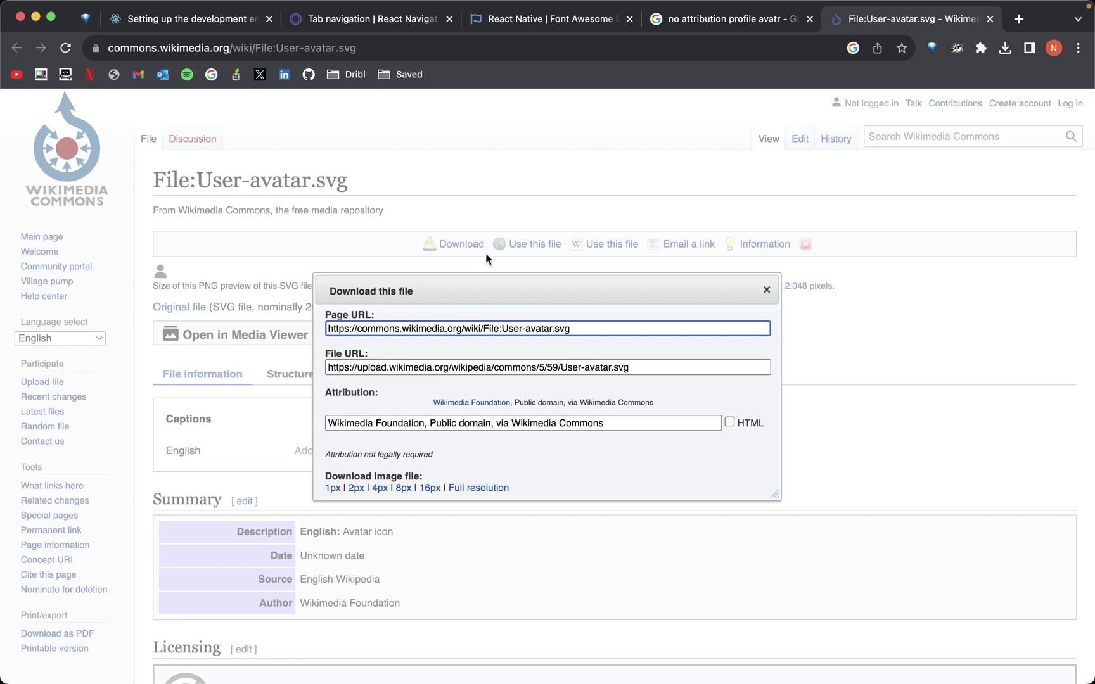
click(766, 291)
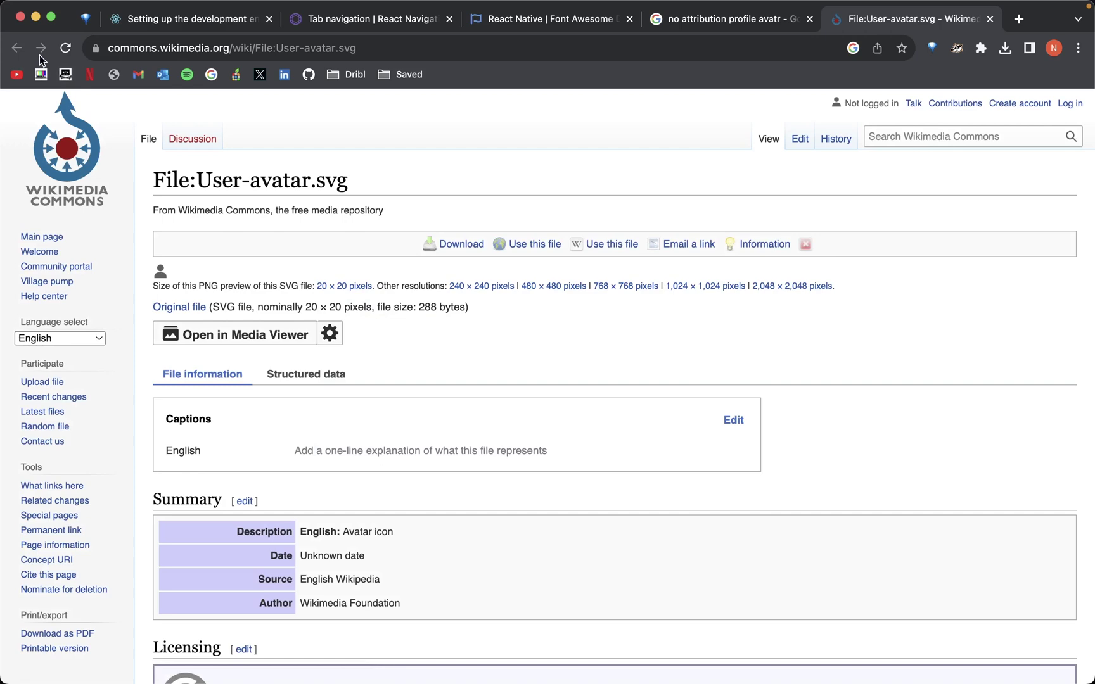
- Open the Wikimedia grey user avatar image in its own tab and inspect it full size
click(726, 24)
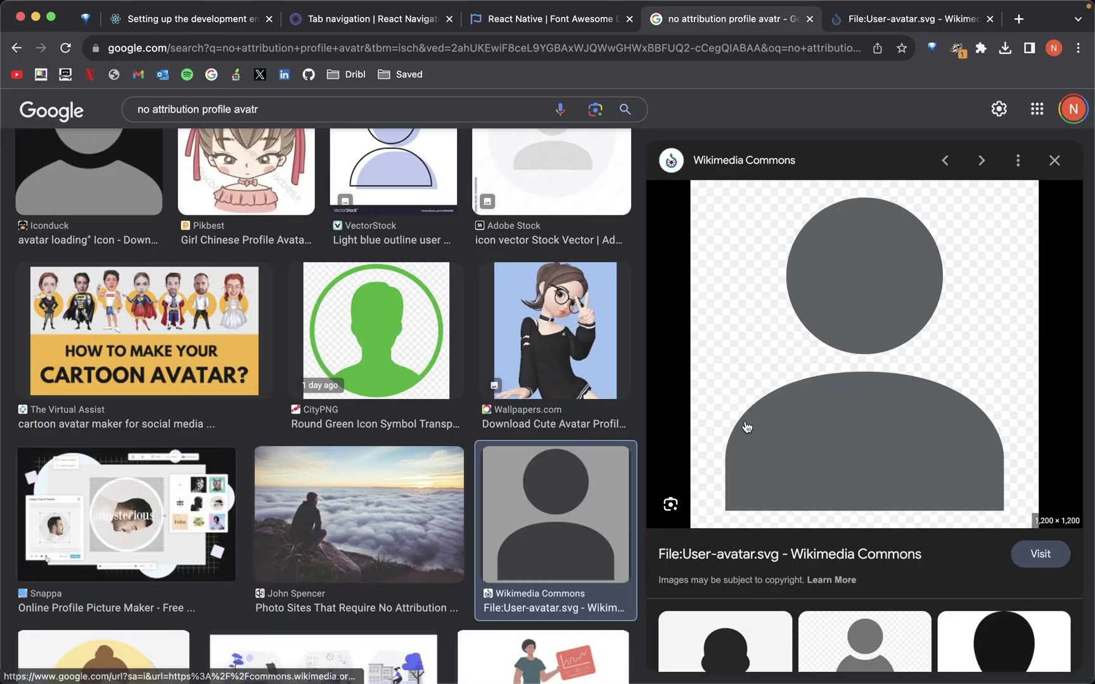
right_click(785, 360)
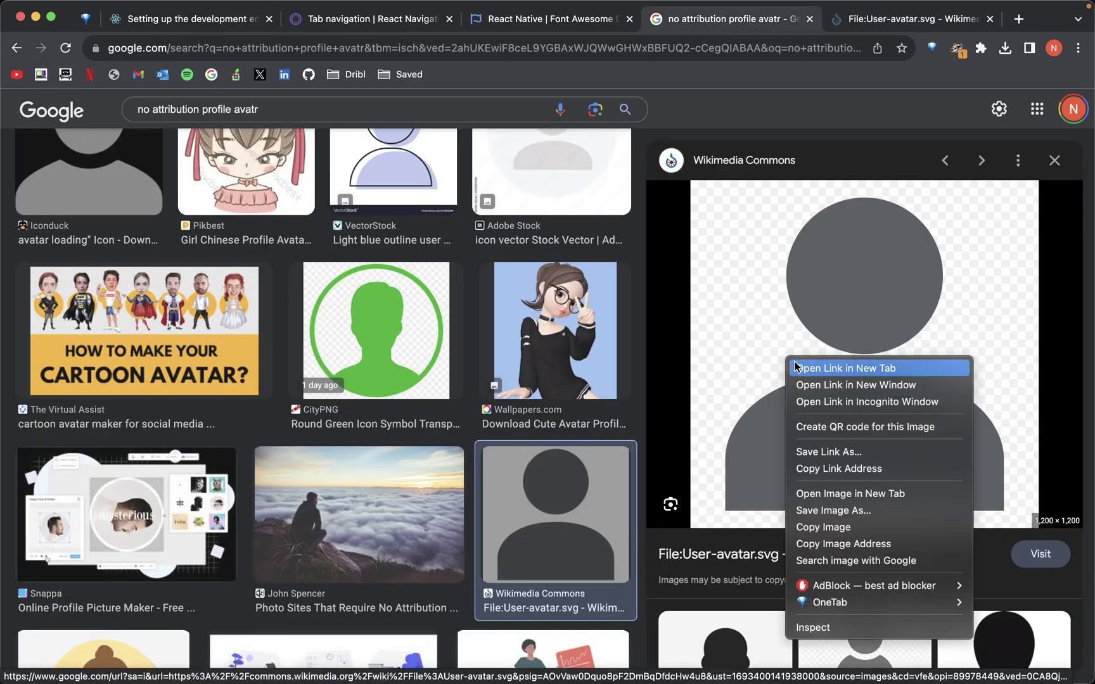
click(836, 495)
click(926, 19)
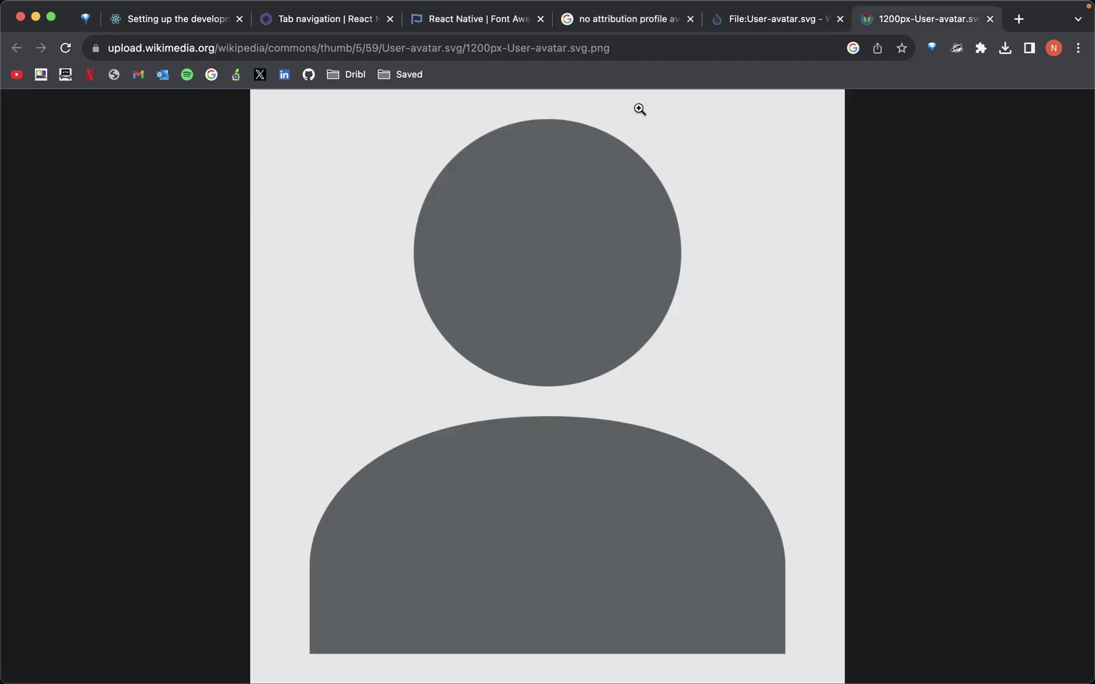
drag(468, 311, 538, 313)
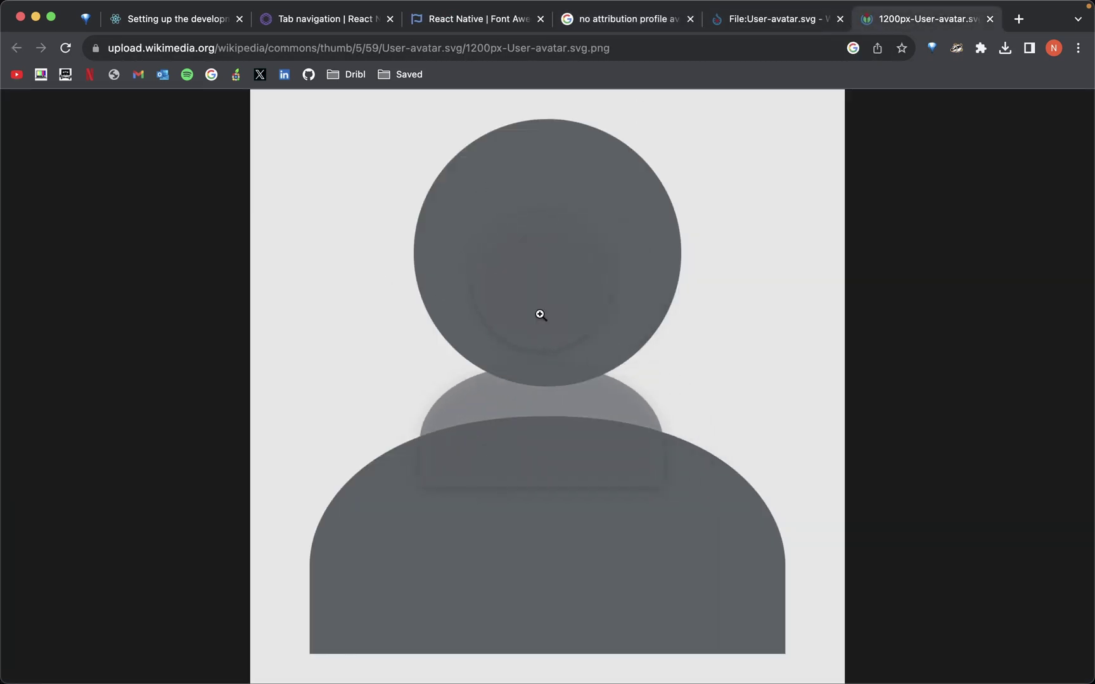
click(596, 319)
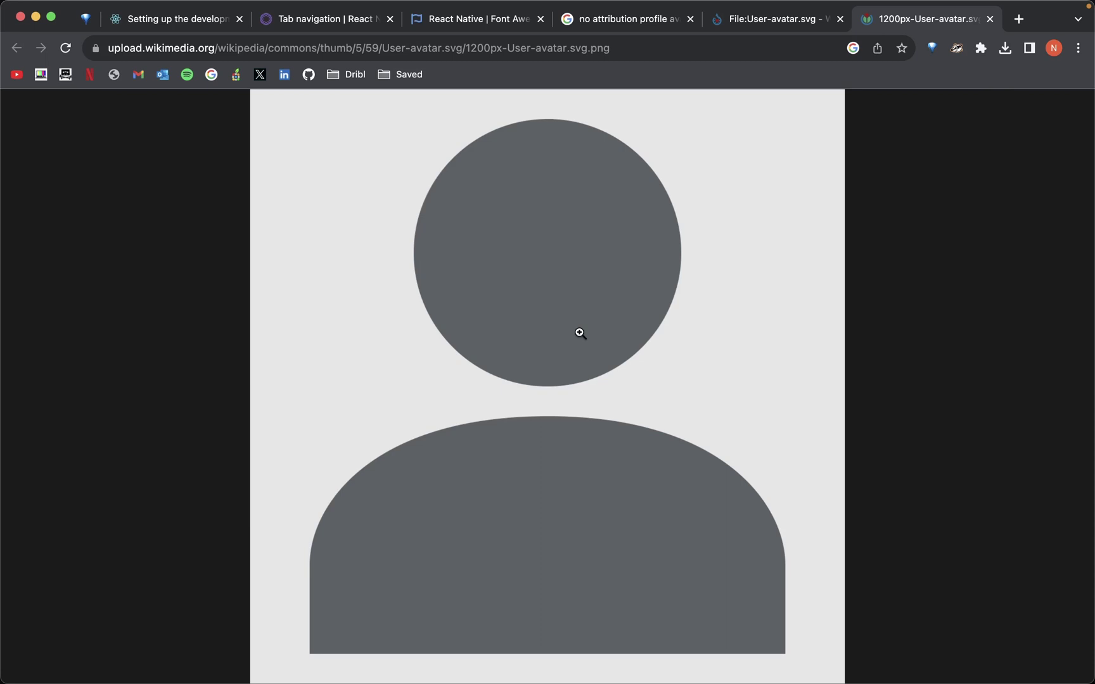
- Start saving the avatar, rename it to profile.png and expand the save dialog to browse folders
key(super+s)
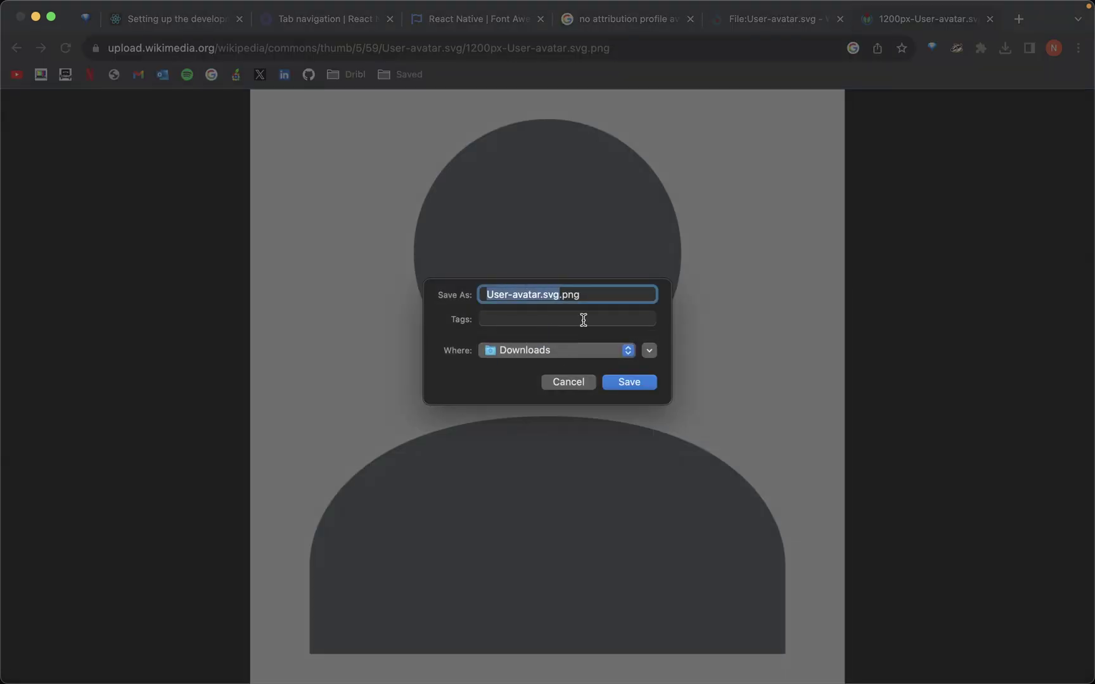
key(Right)
key(BackSpace)
key(BackSpace)
key(BackSpace)
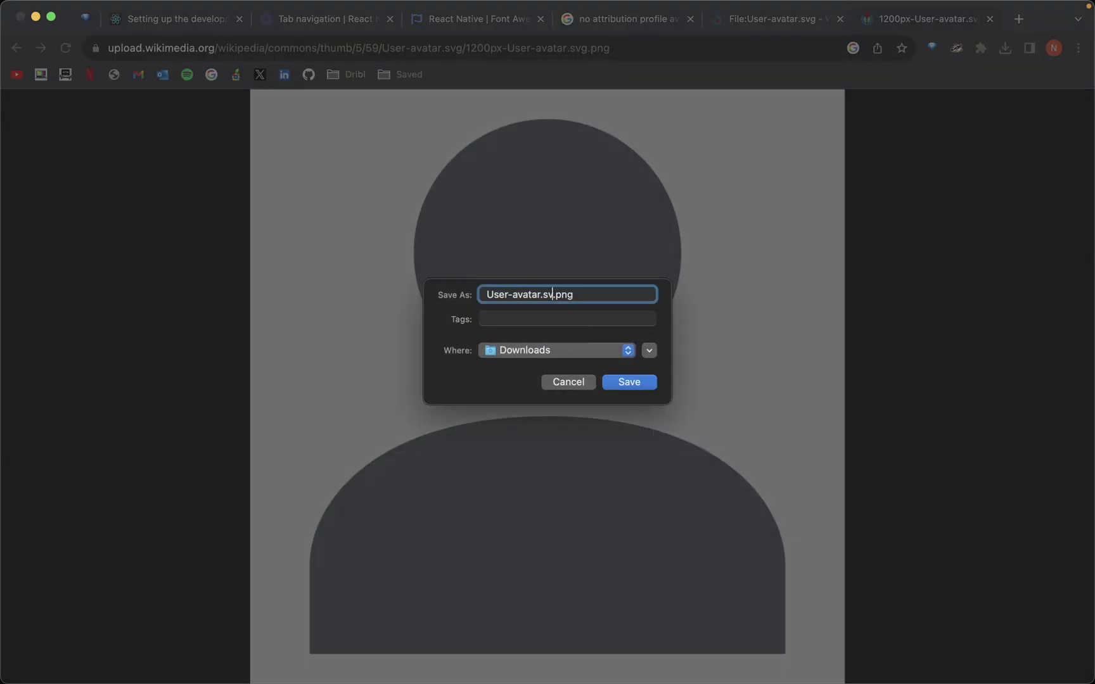
key(BackSpace)
key(BackSpace)
key(BackSpace)
key(BackSpace)
key(BackSpace)
key(BackSpace)
key(BackSpace)
text(prof)
text(ile)
click(568, 353)
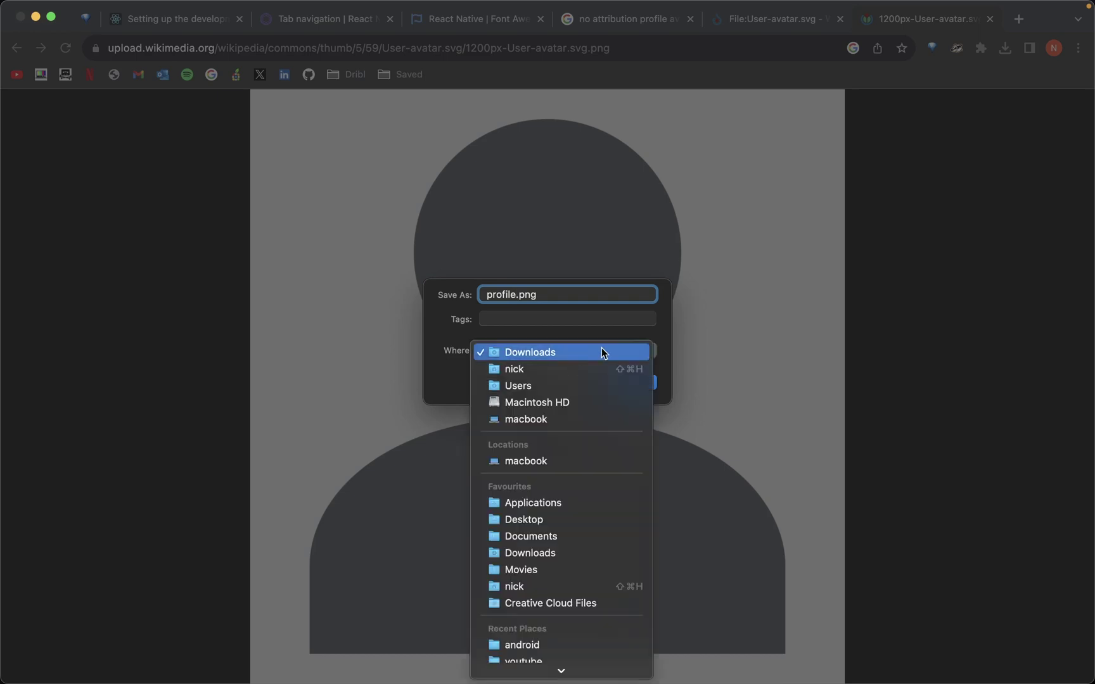
click(658, 329)
click(651, 352)
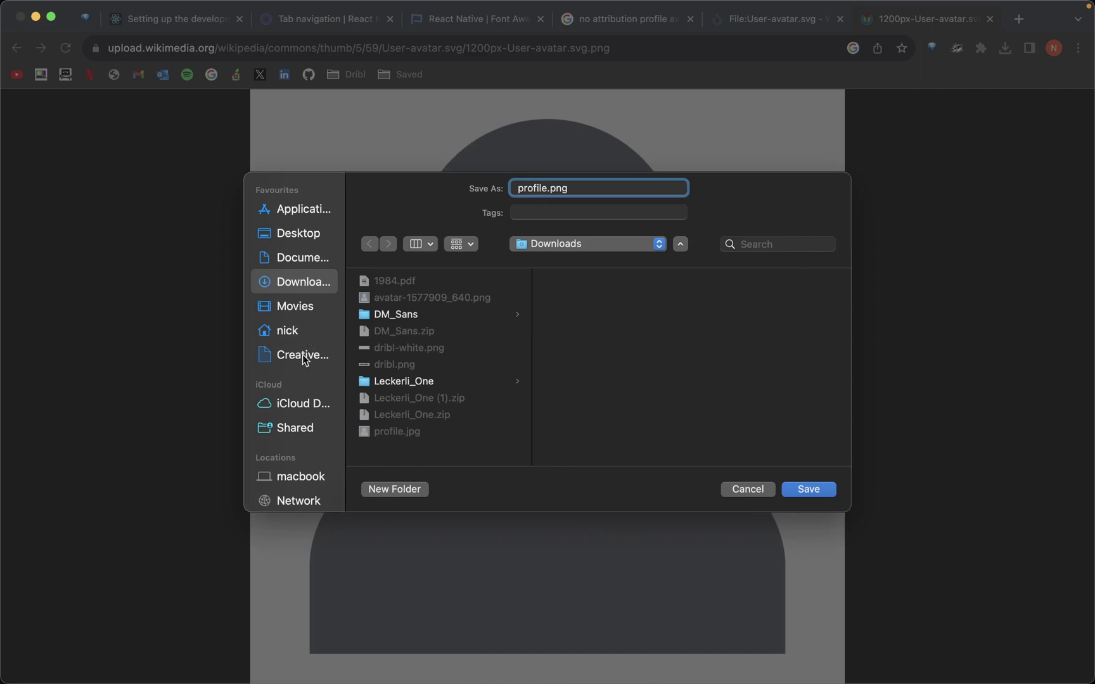
- Navigate nick > youtube > realtime-chat > app > src > assets and save profile.png there
click(306, 332)
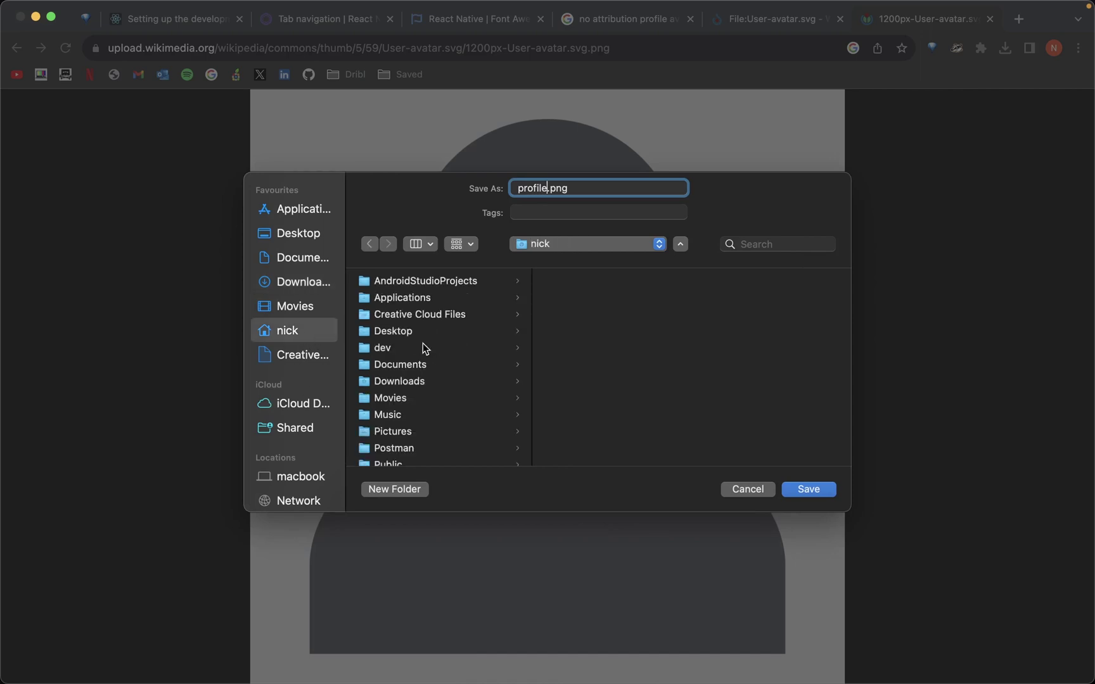
click(405, 448)
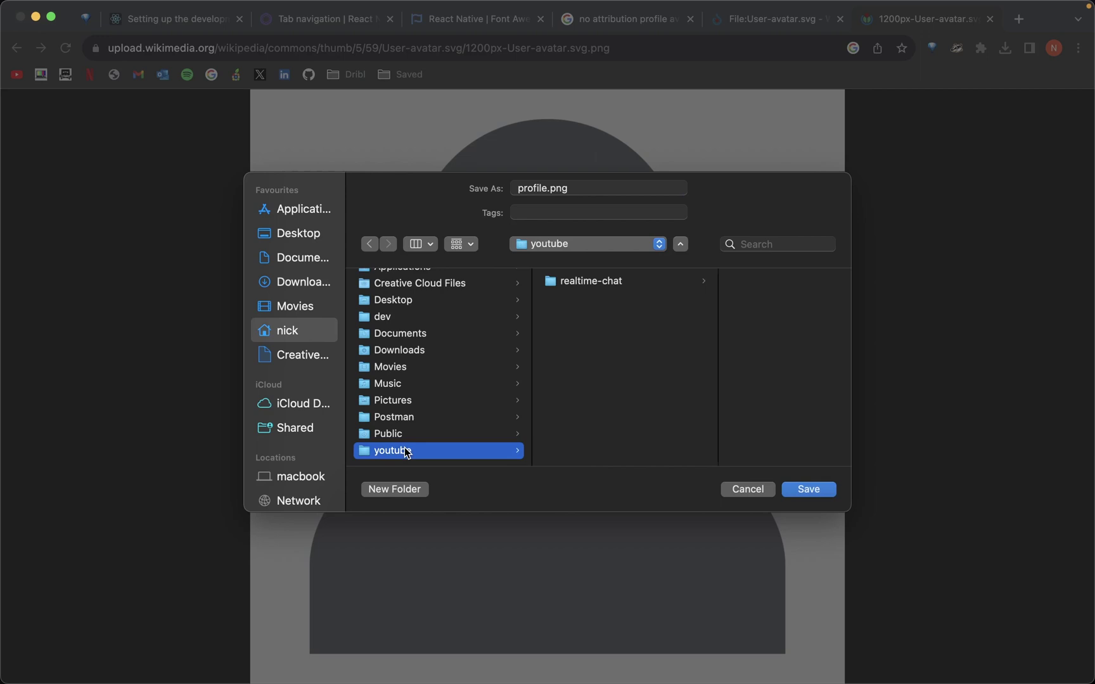
click(620, 282)
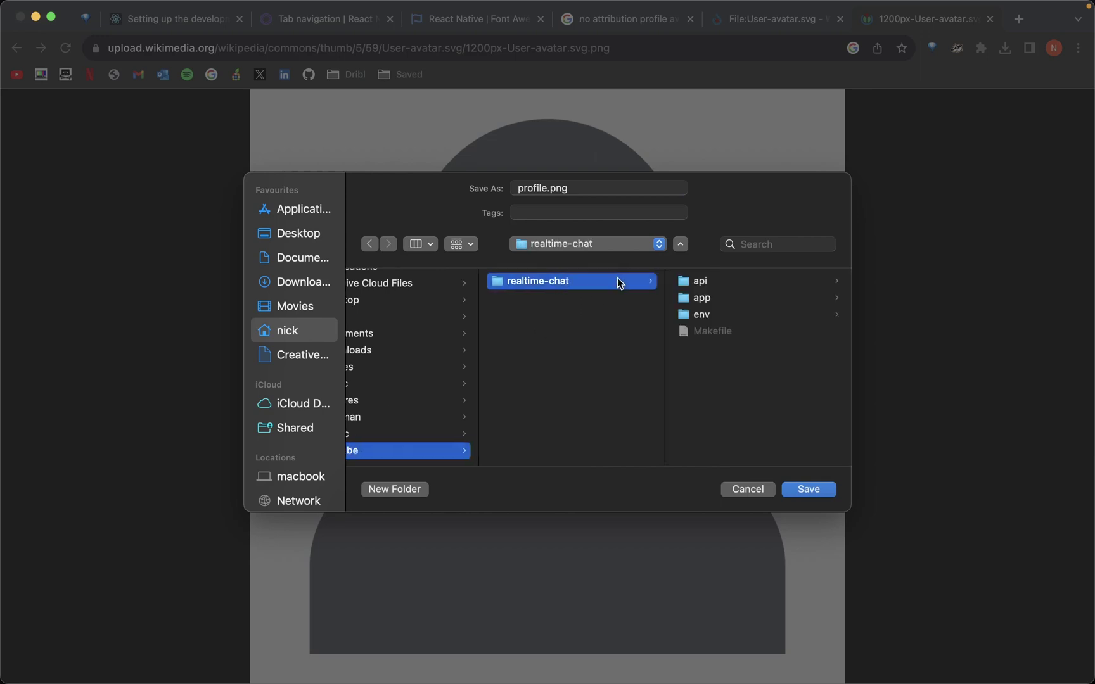
click(709, 303)
scroll(708, 389, down, 5)
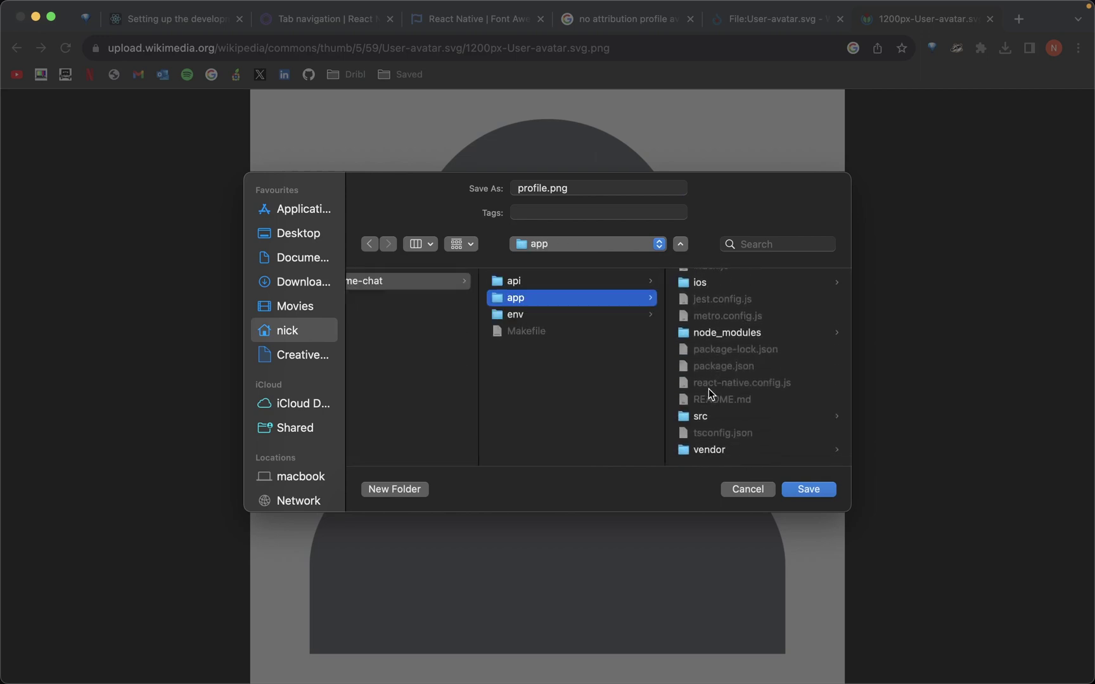
click(708, 419)
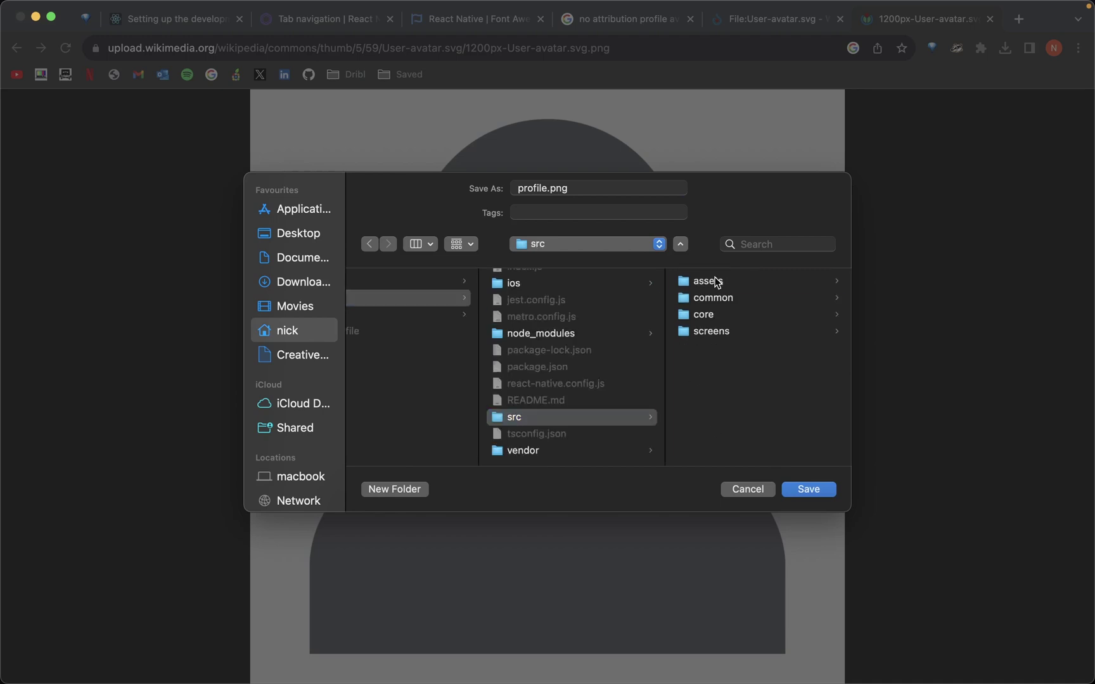
click(713, 281)
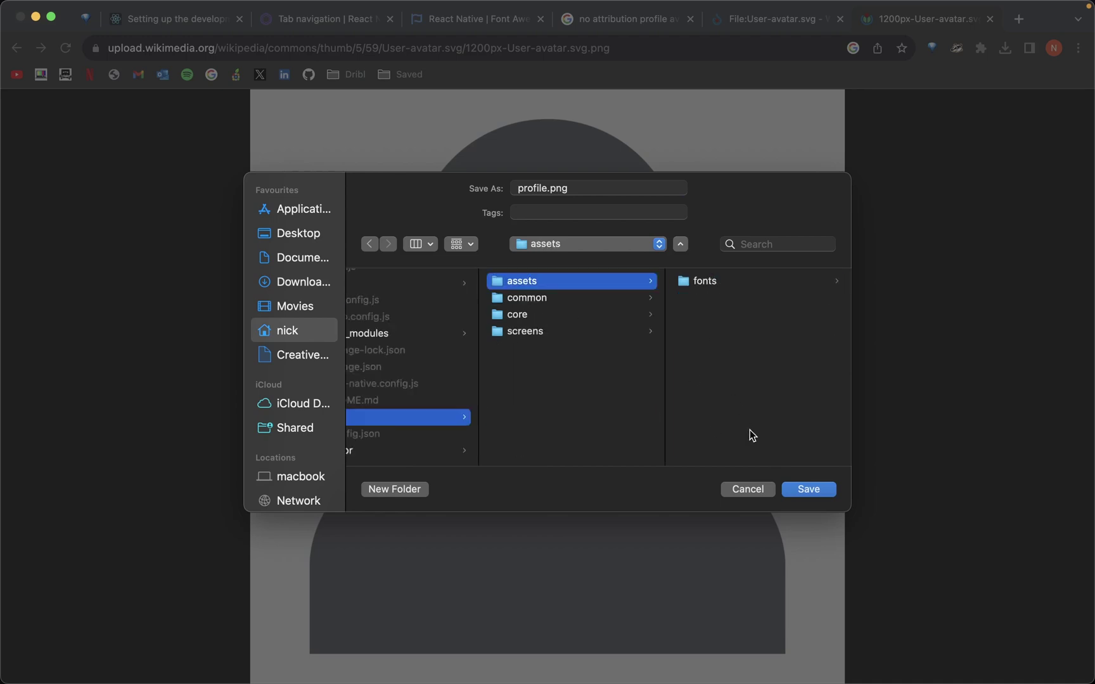
click(805, 490)
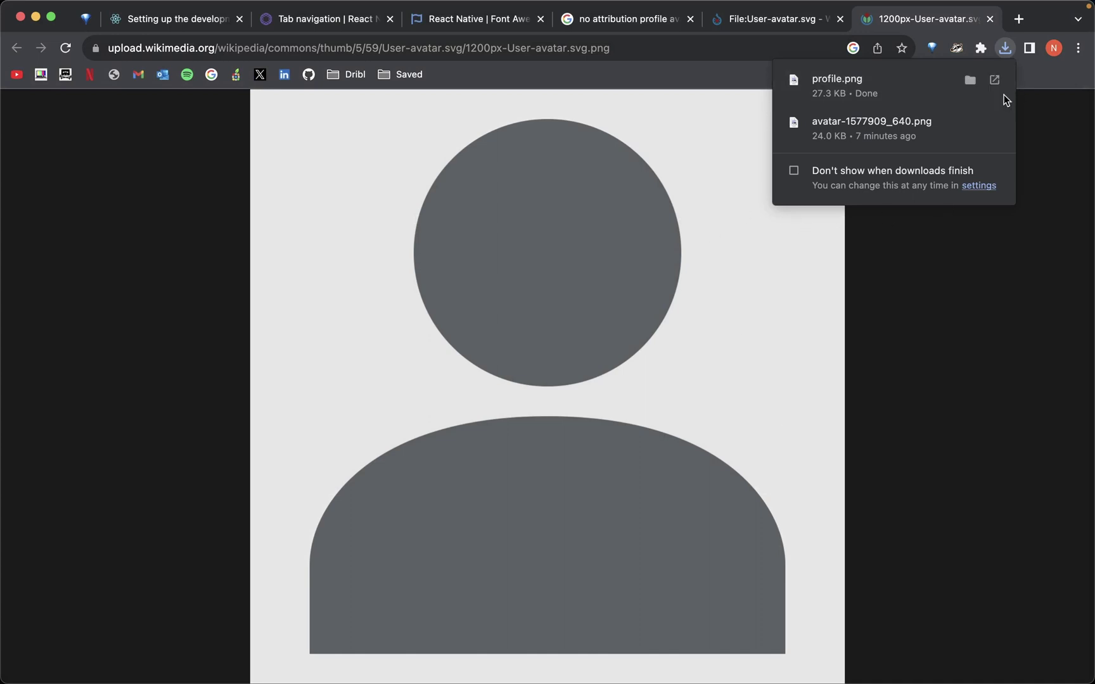
- Dismiss the downloads list, refit the image and switch away toward VS Code
click(774, 303)
click(768, 305)
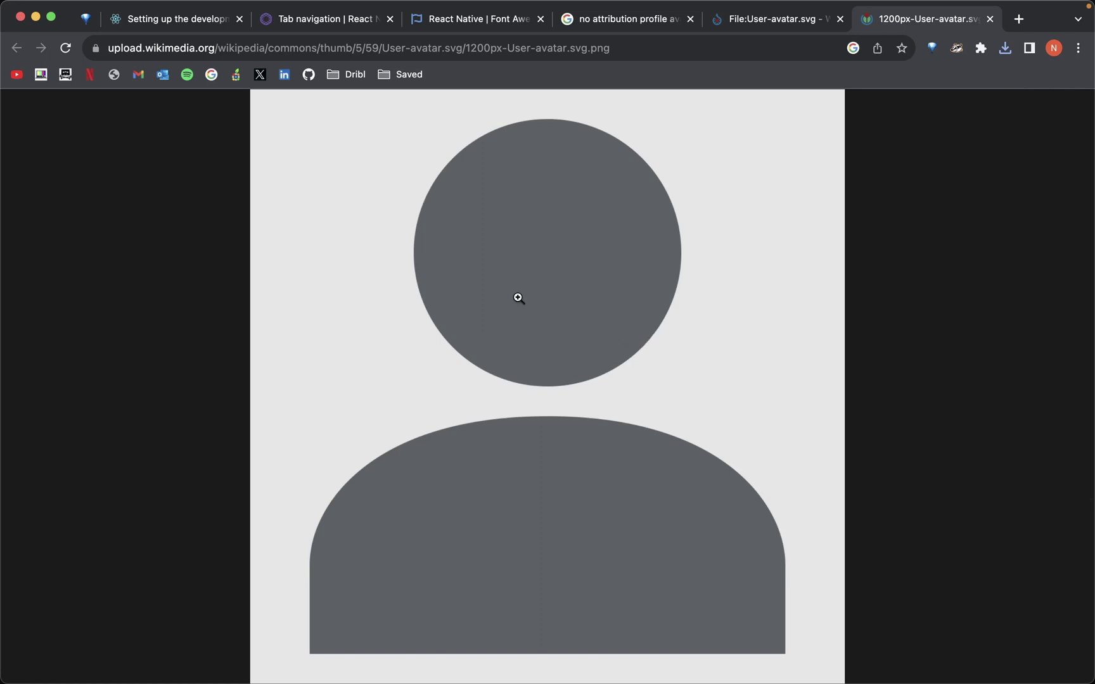
key(super+Tab)
key(super+Tab)
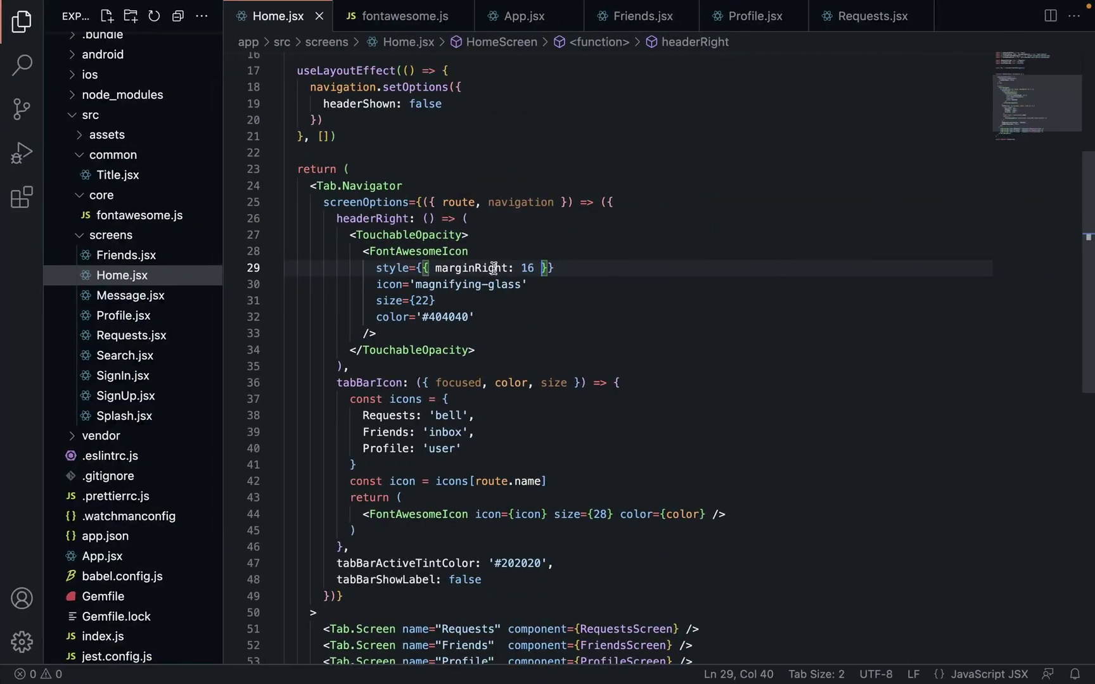
- Reshape headerLeft to return a View wrapper on its own lines
click(624, 206)
key(Return)
text(hea)
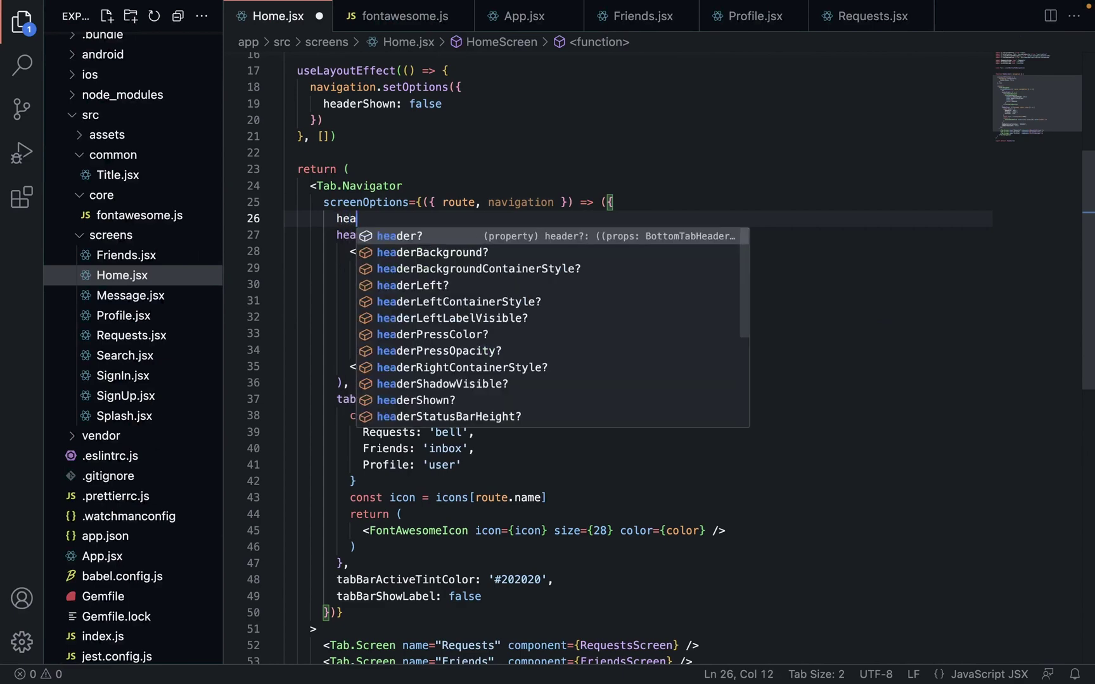
text(derLeft)
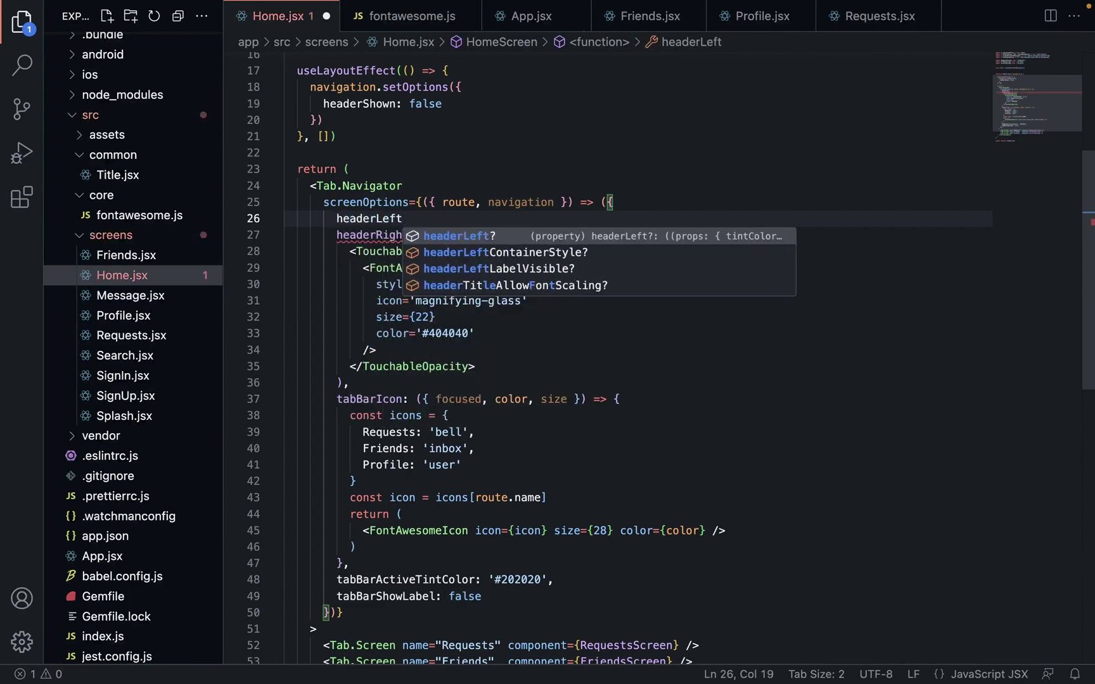
text(: ())
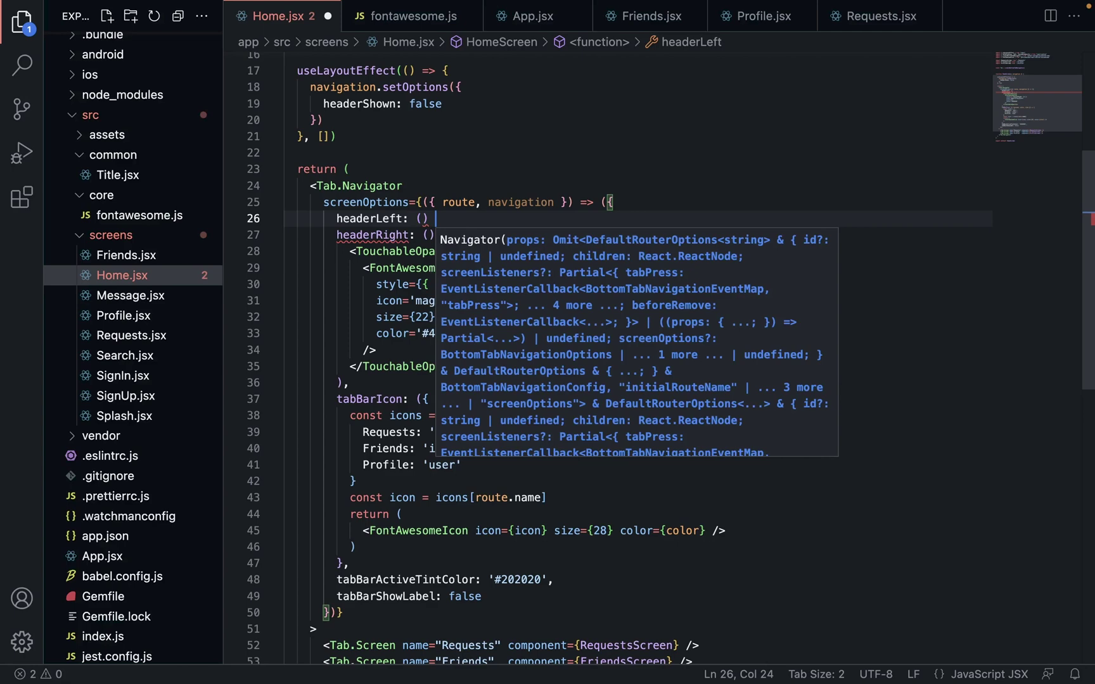
text( => ()
key(Return)
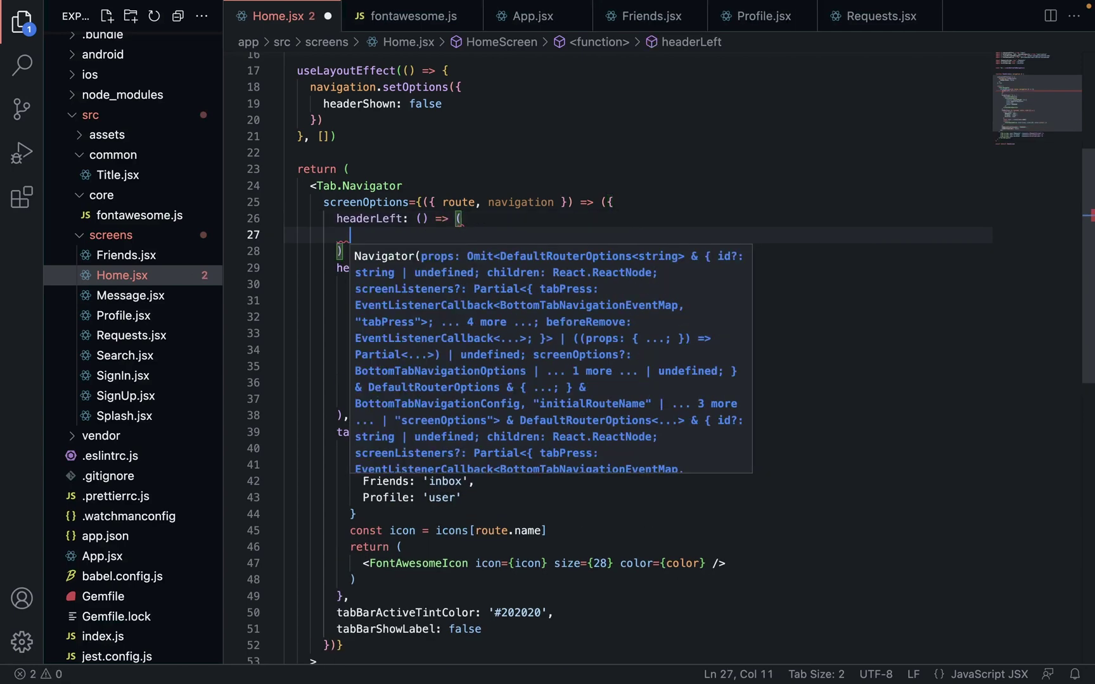
key(Escape)
key(Tab)
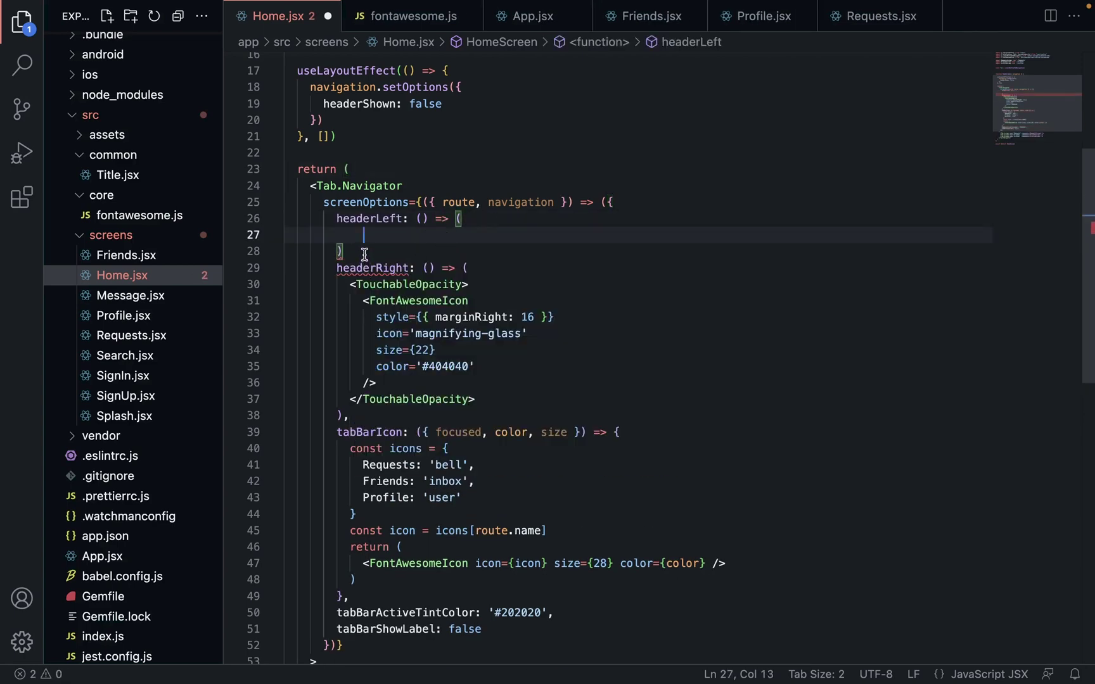
click(362, 253)
text(,)
click(359, 232)
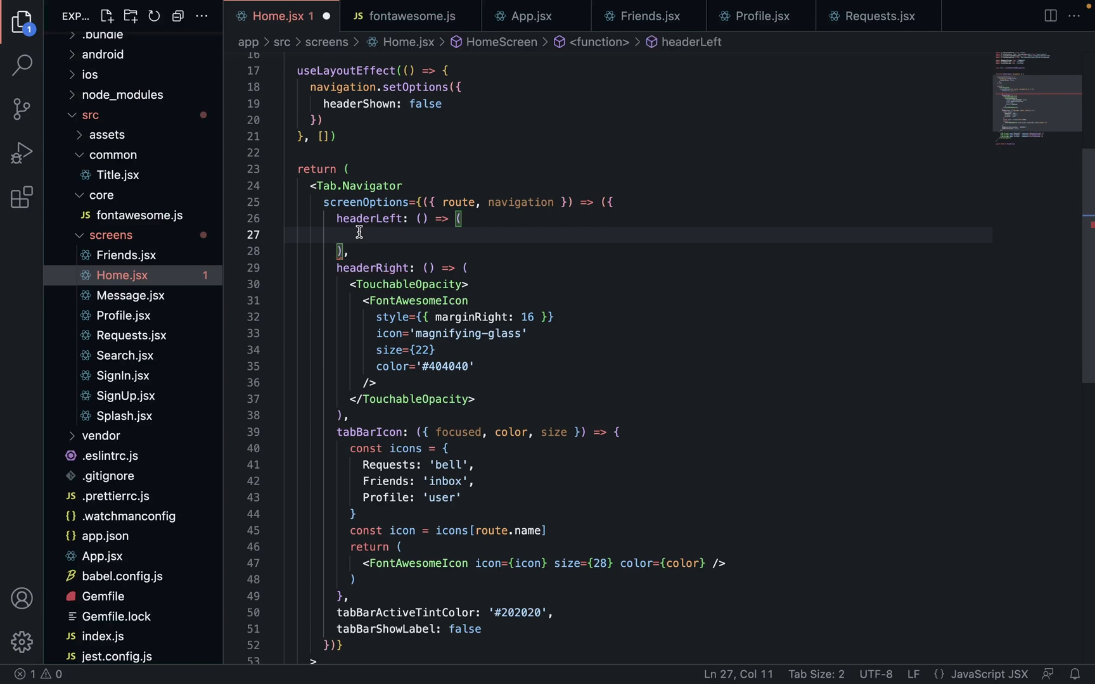
text(<View)
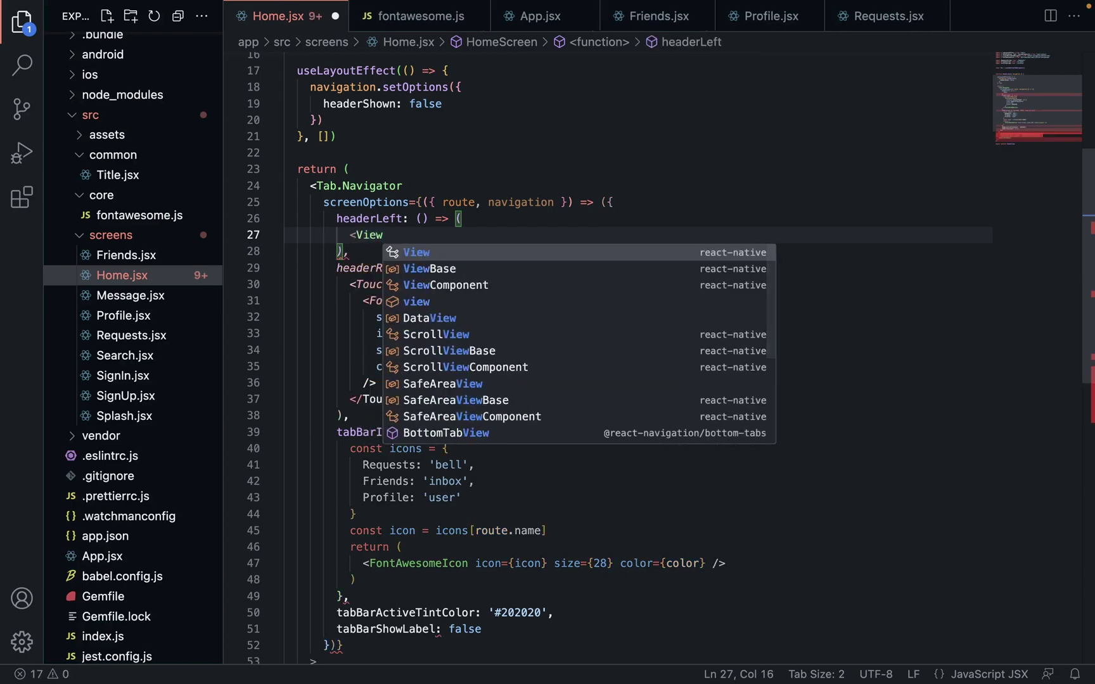
key(Escape)
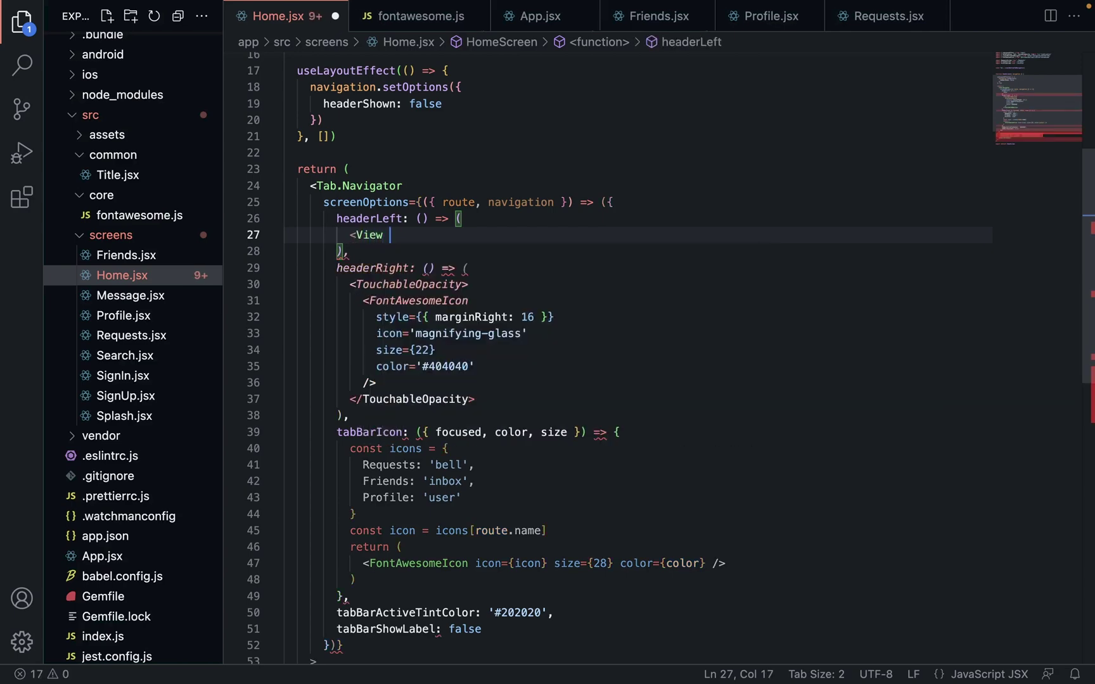
scroll(599, 360, up, 5)
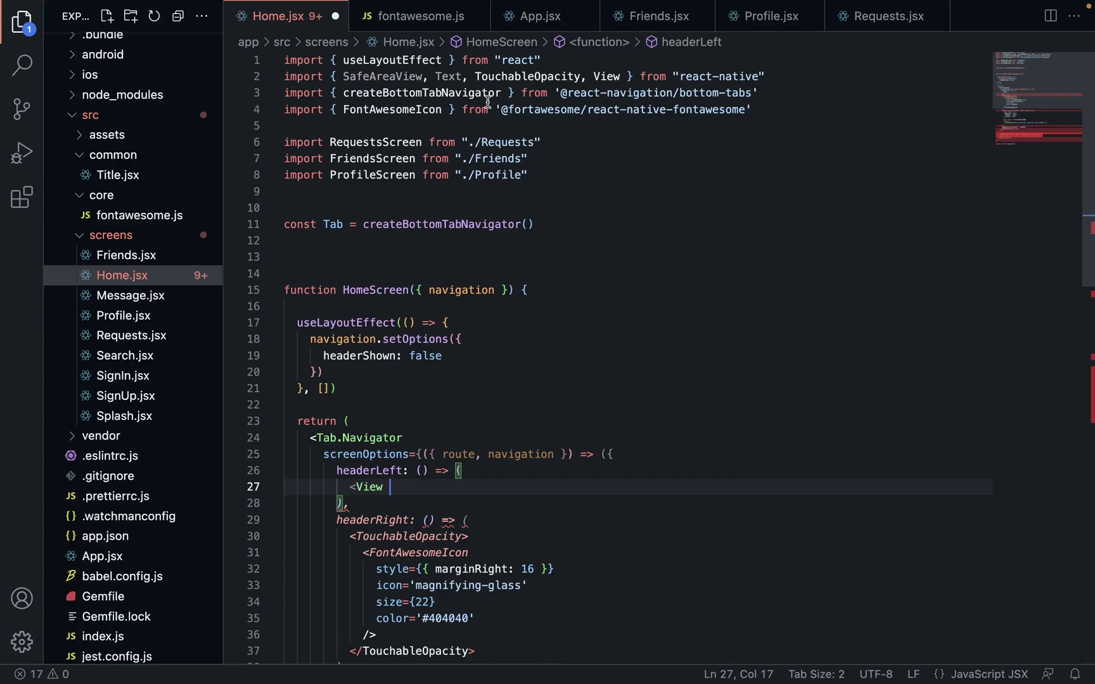
- Confirm View is imported, then start an <Image> inside the View, auto-importing Image
double_click(598, 74)
click(518, 351)
scroll(518, 352, down, 5)
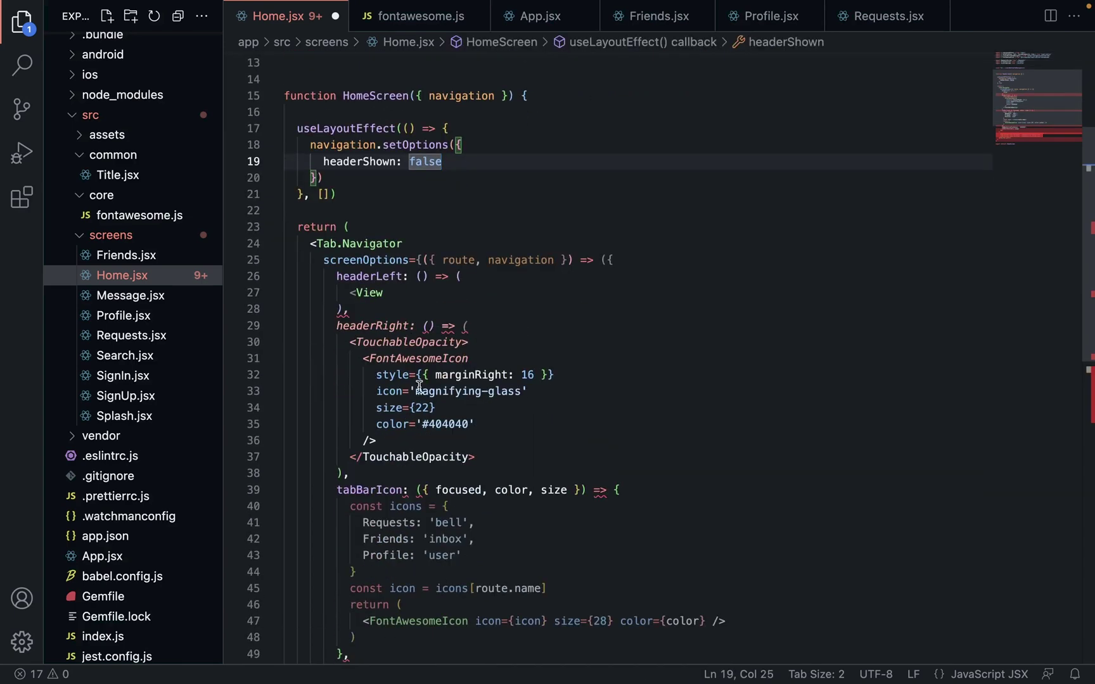
click(423, 291)
text(>)
key(Return)
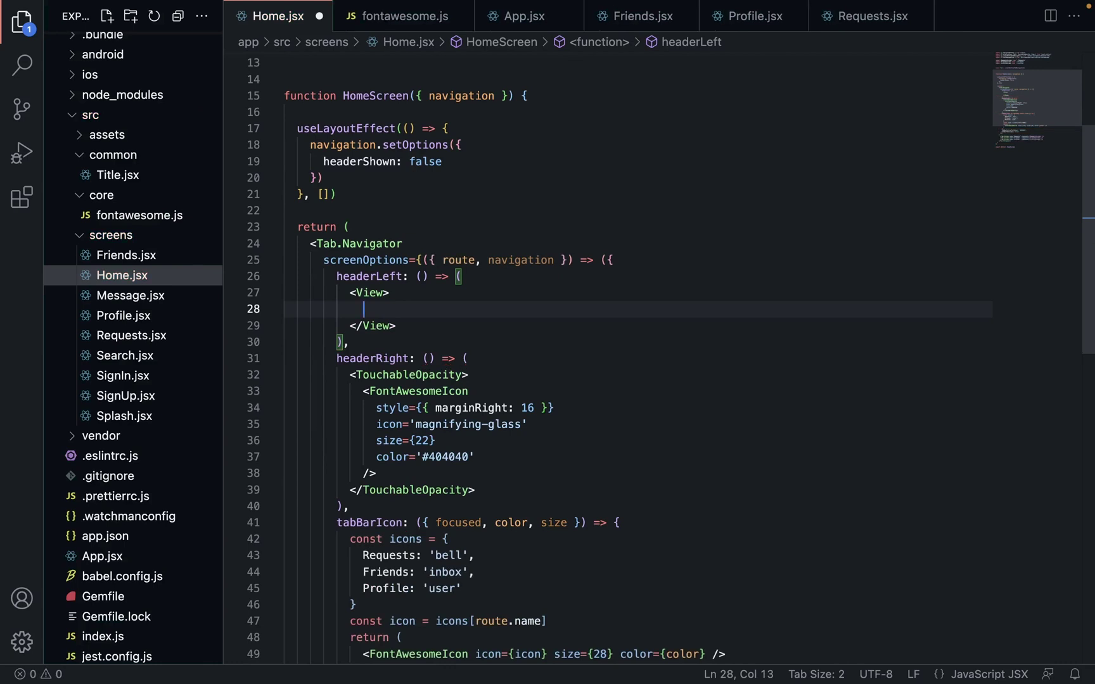
text(<Im)
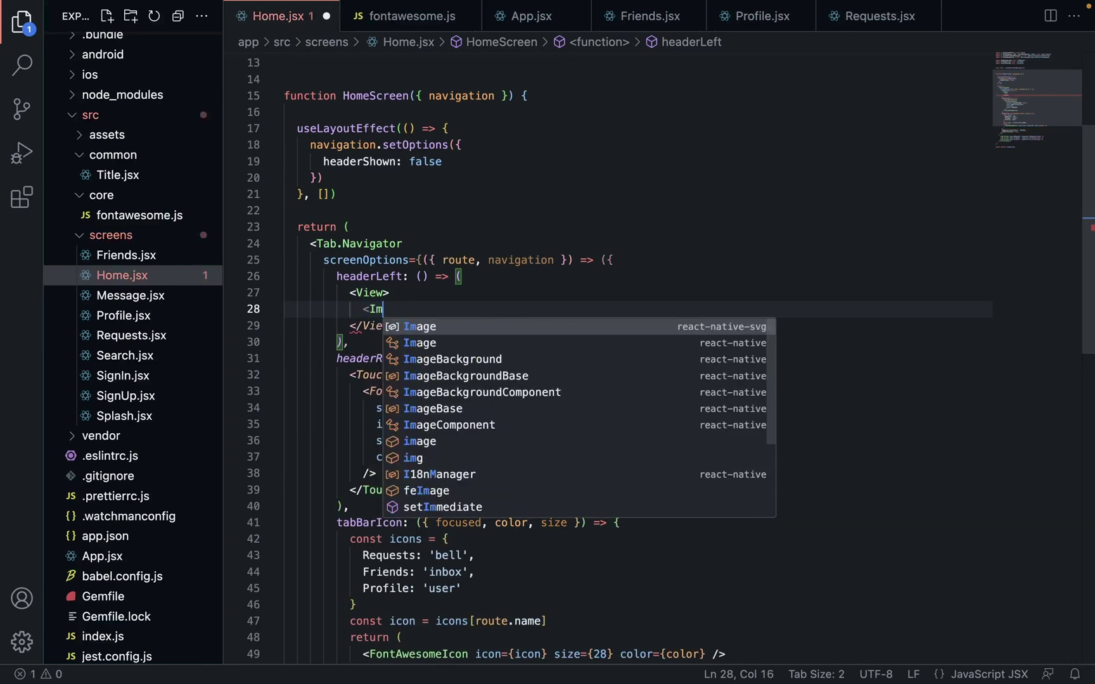
text(ag)
key(Return)
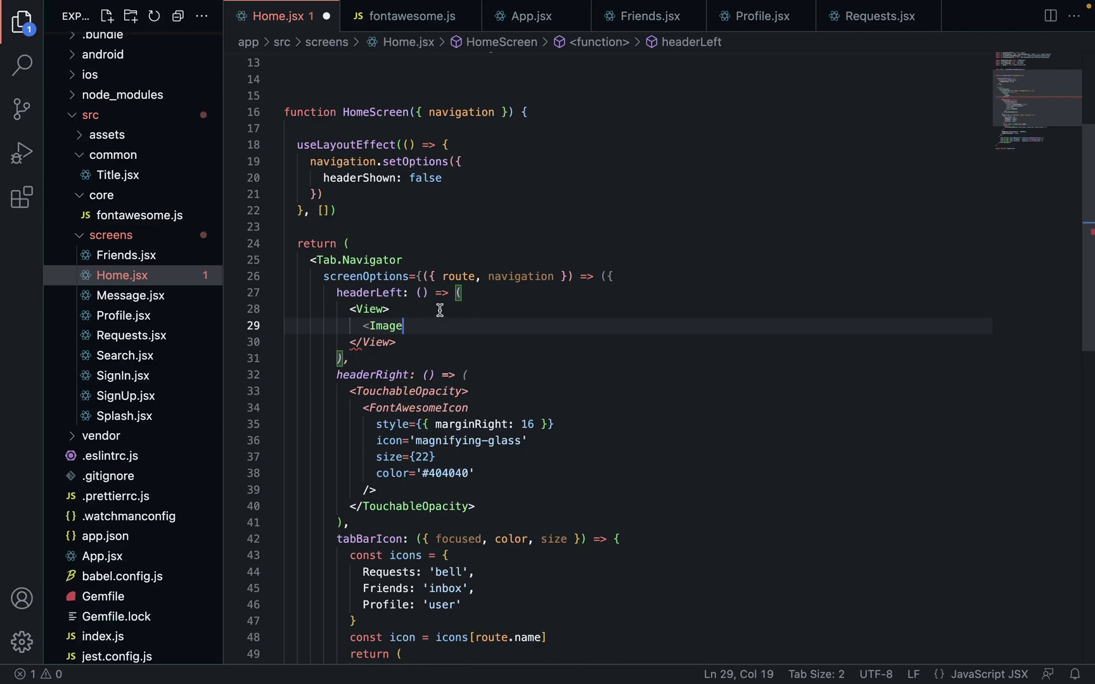
scroll(441, 311, up, 4)
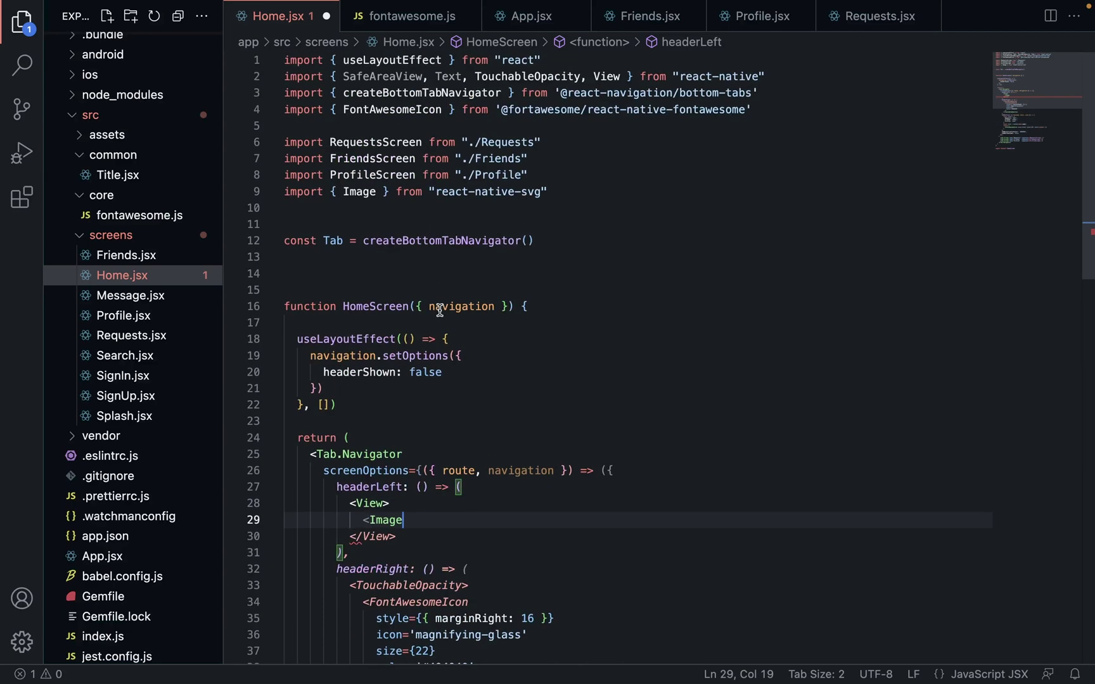
- Move Image into the react-native import and delete the react-native-svg import line
double_click(369, 189)
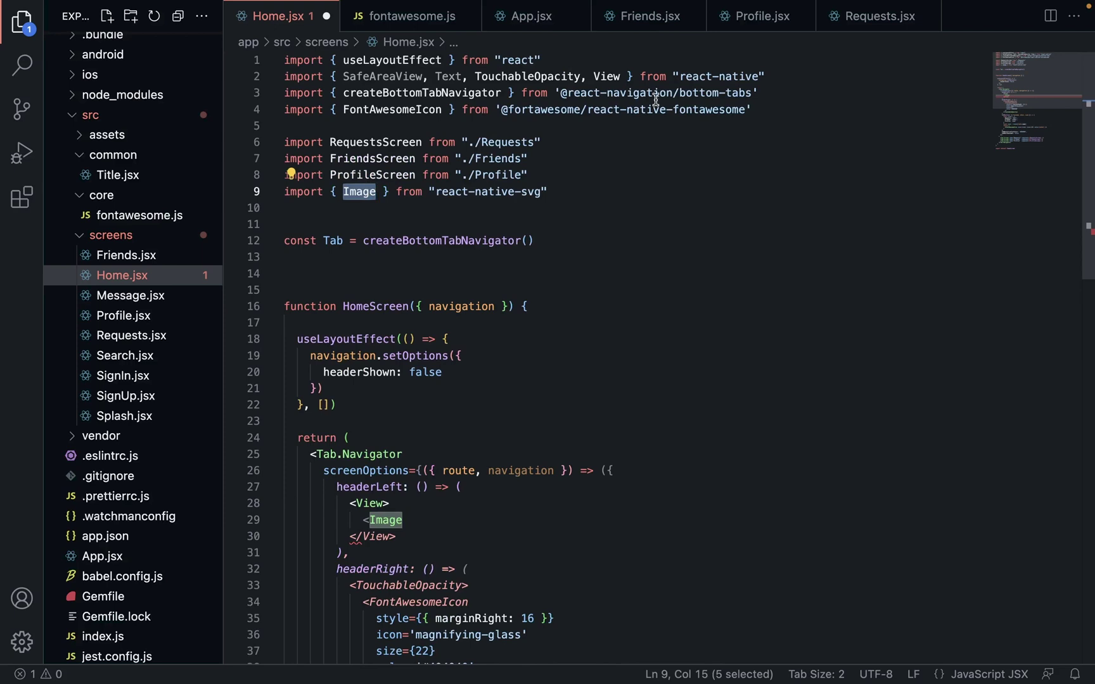
click(622, 76)
text(, Image)
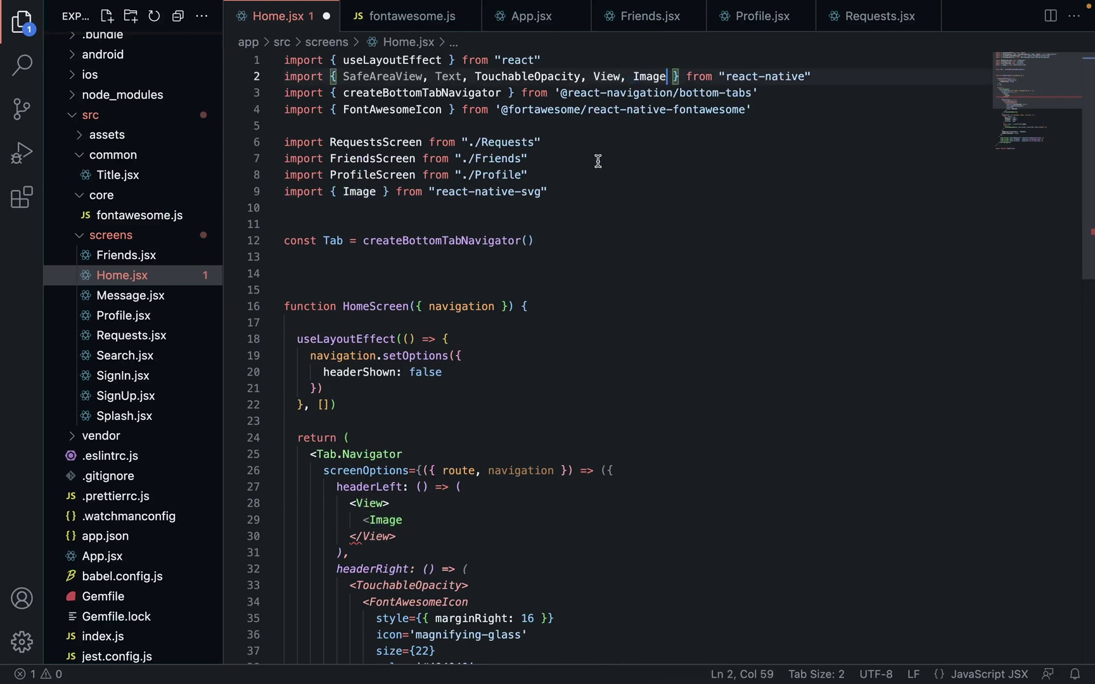
drag(539, 197, 214, 190)
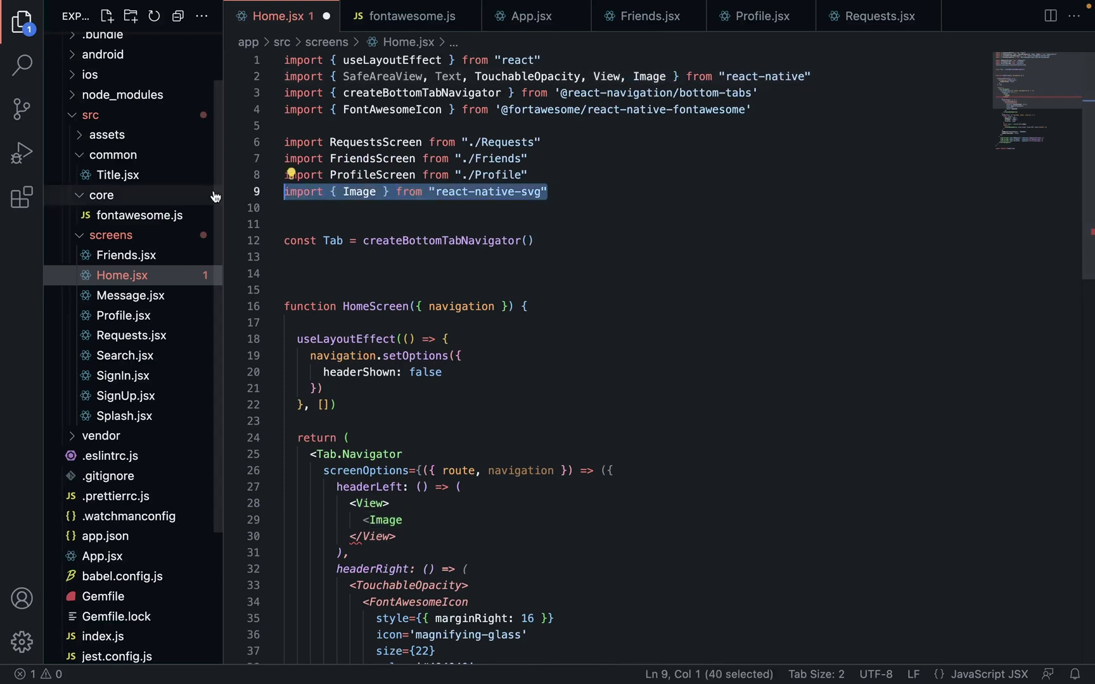
key(BackSpace)
key(BackSpace)
scroll(391, 221, down, 5)
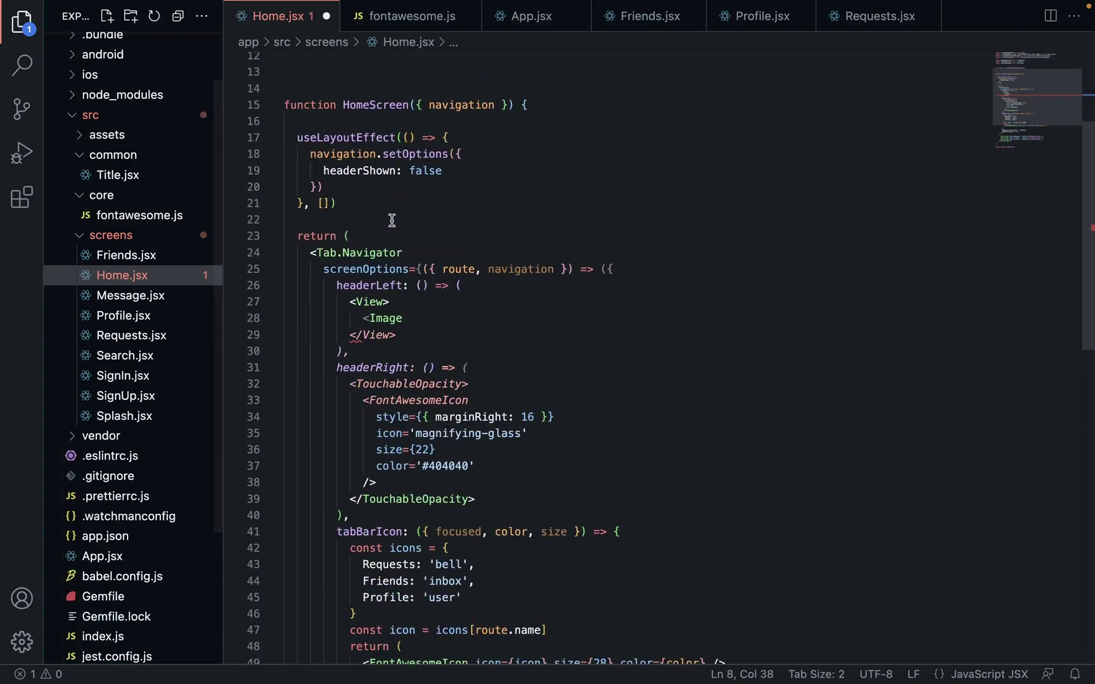
- Set the Image source to require('../assets/profile.png'), checking the file name in the Explorer
double_click(421, 320)
text(sou)
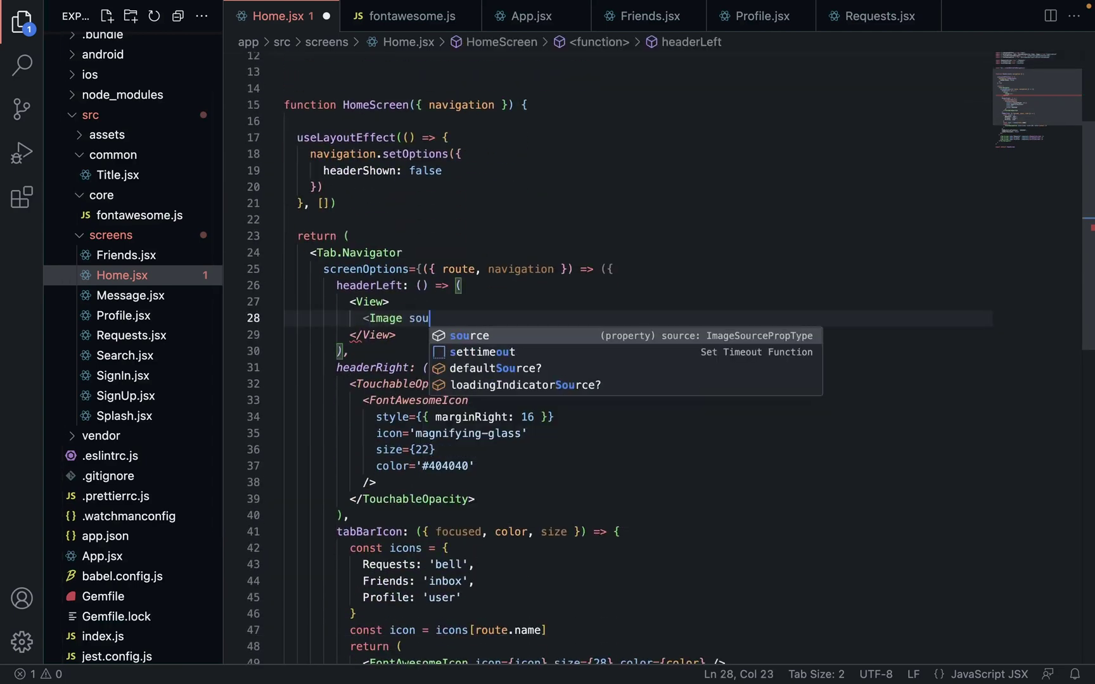
text(rce )
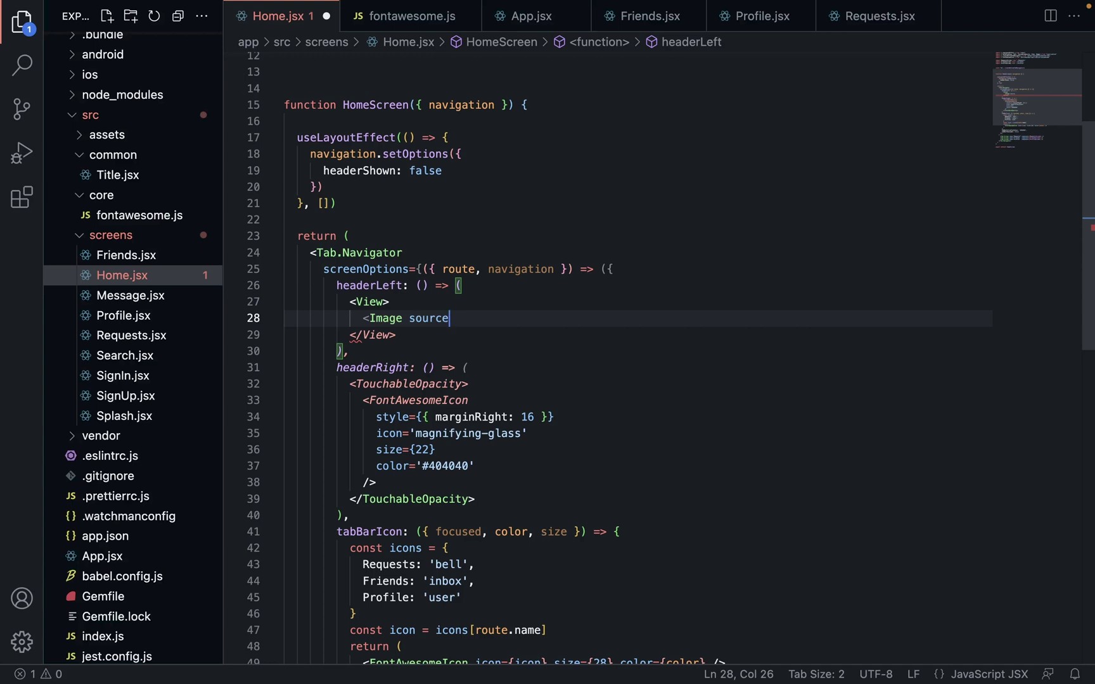
text({})
text(reques)
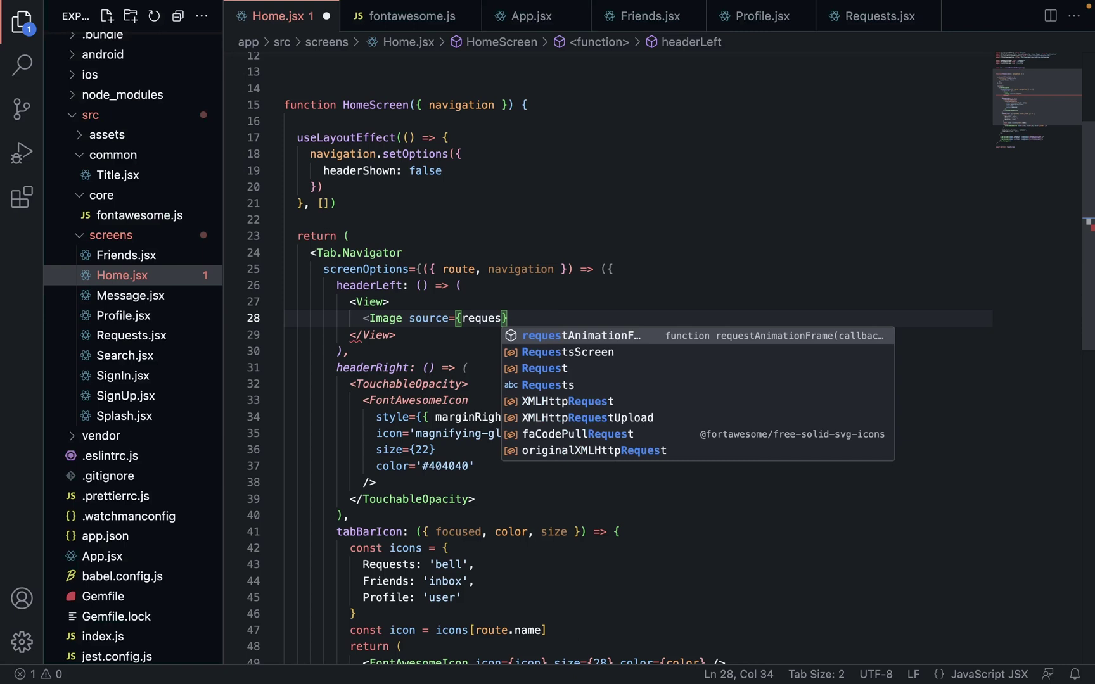
key(BackSpace)
key(BackSpace)
text(ire)
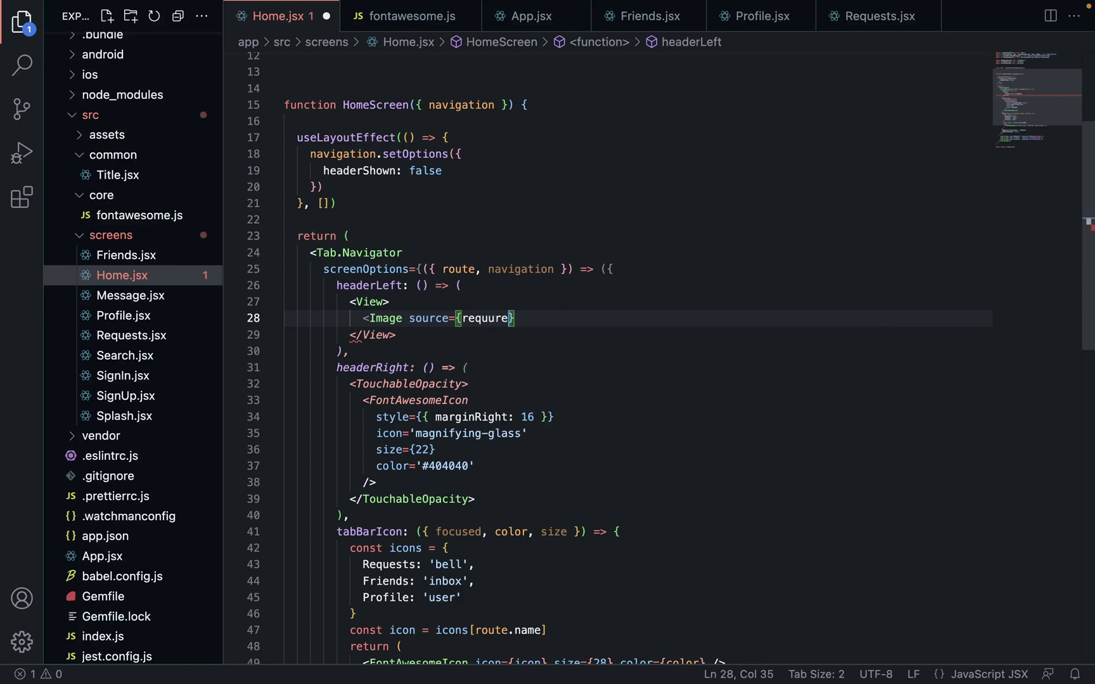
key(BackSpace)
key(BackSpace)
key(BackSpace)
text(ire)
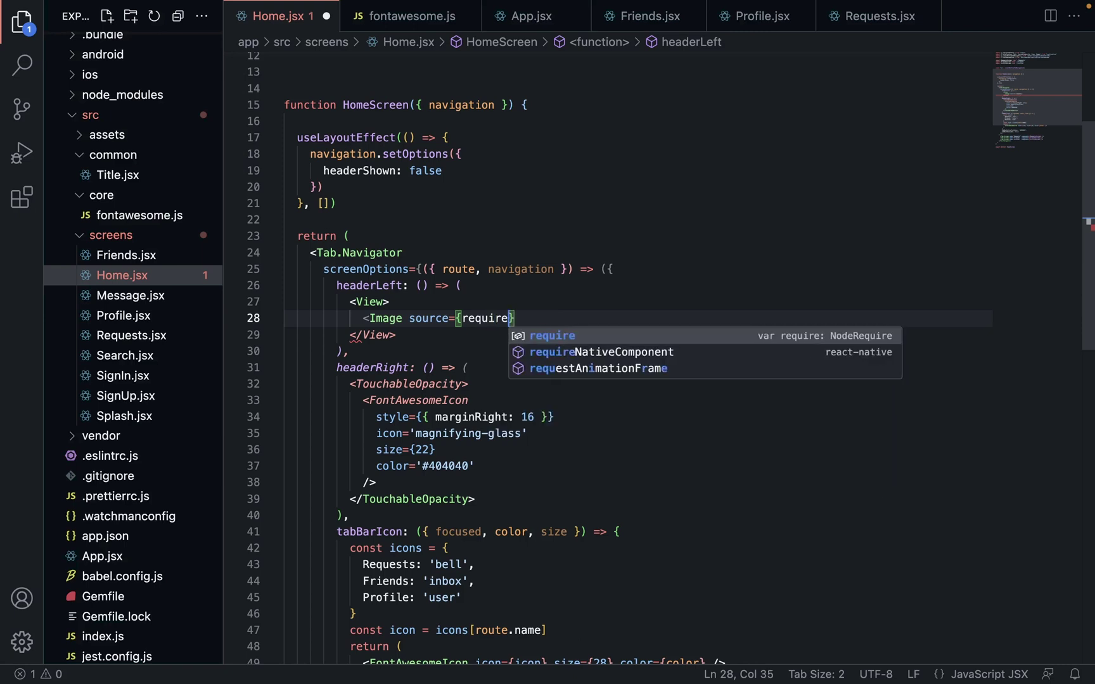
text(()
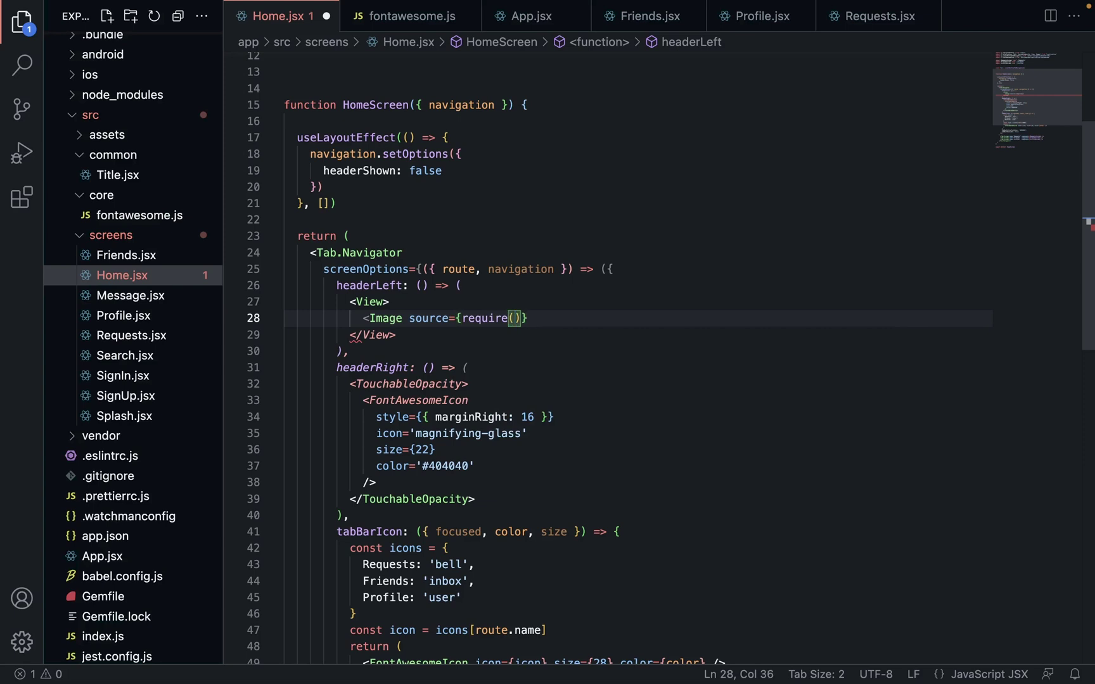
text('.)
text(./)
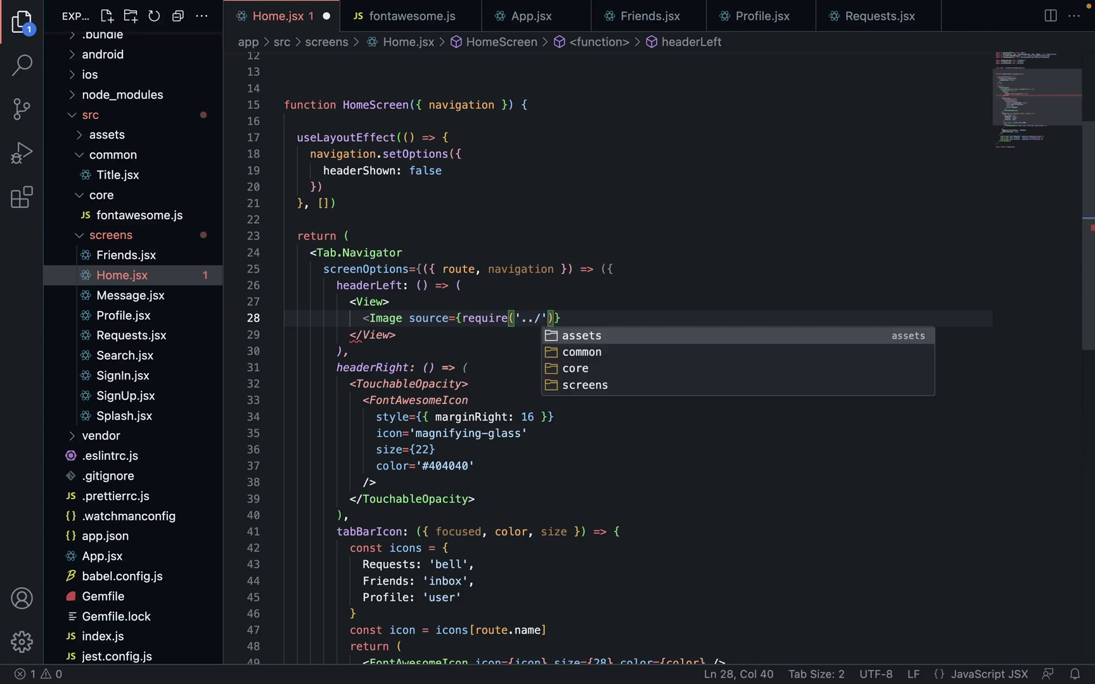
key(Return)
text(/p)
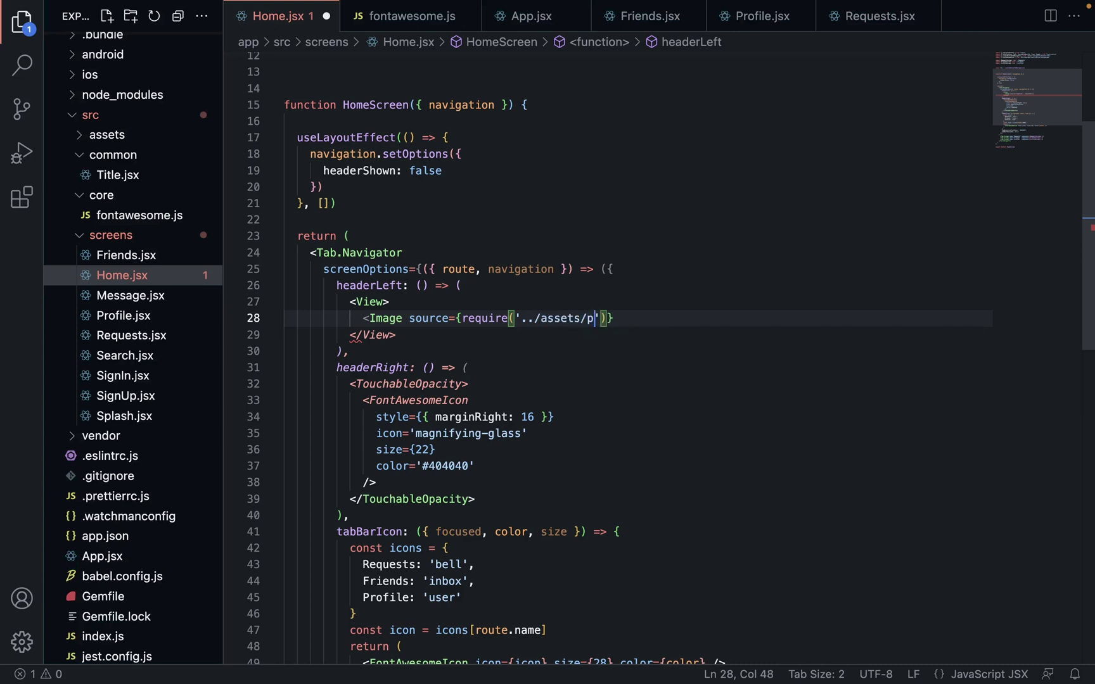
key(BackSpace)
key(BackSpace)
text(/)
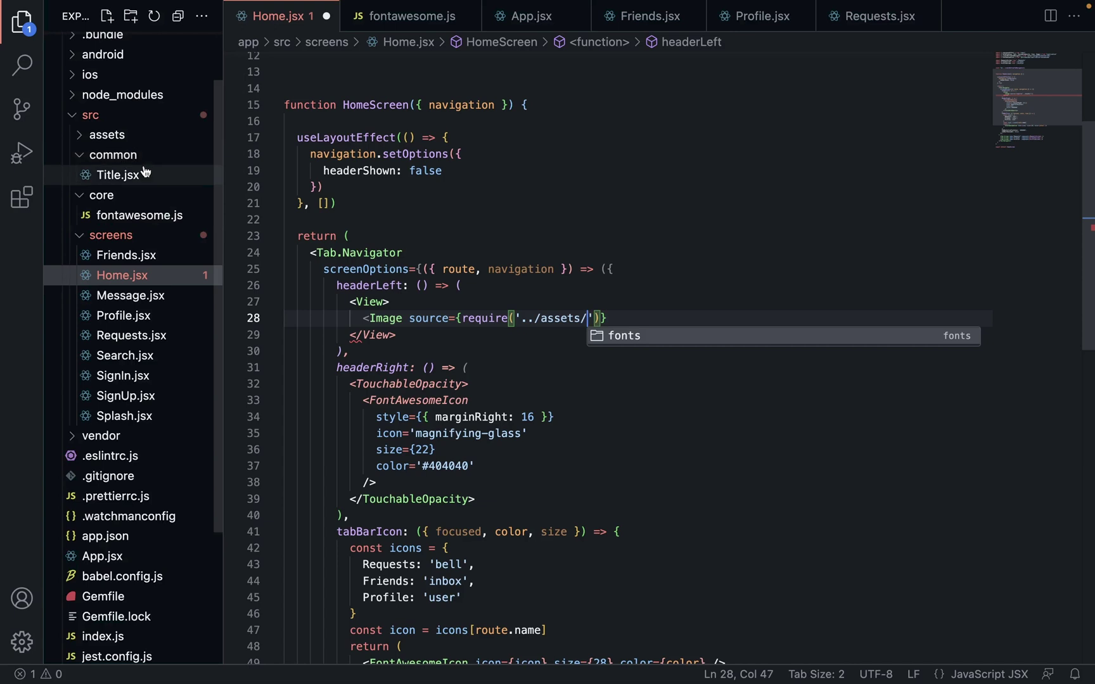
click(100, 135)
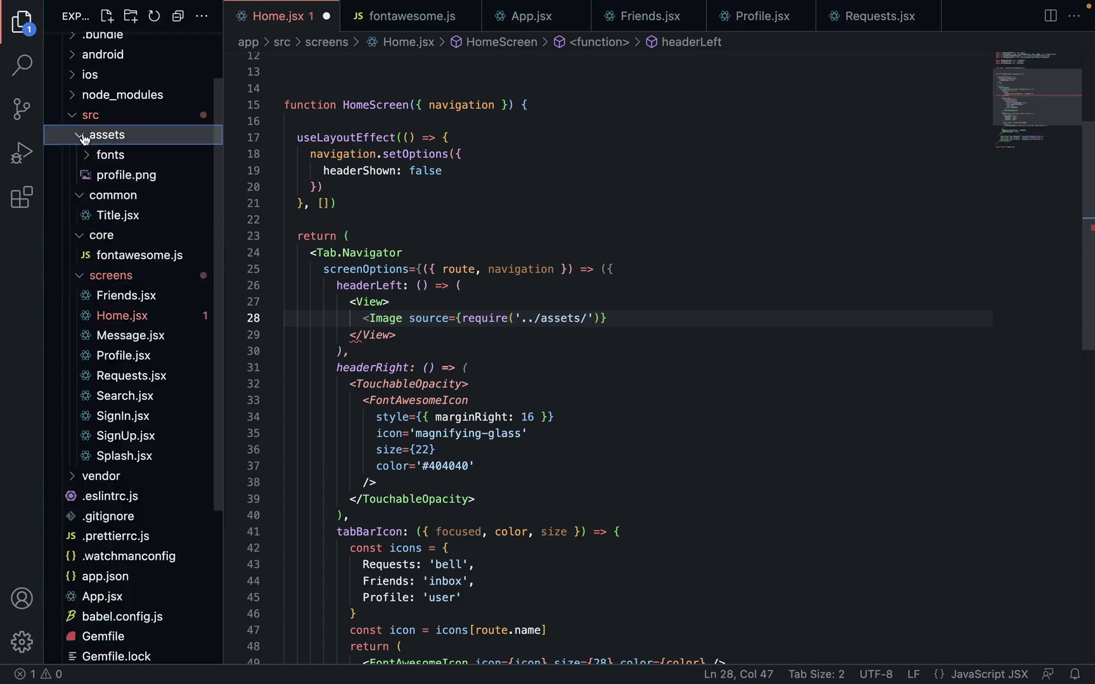
click(588, 319)
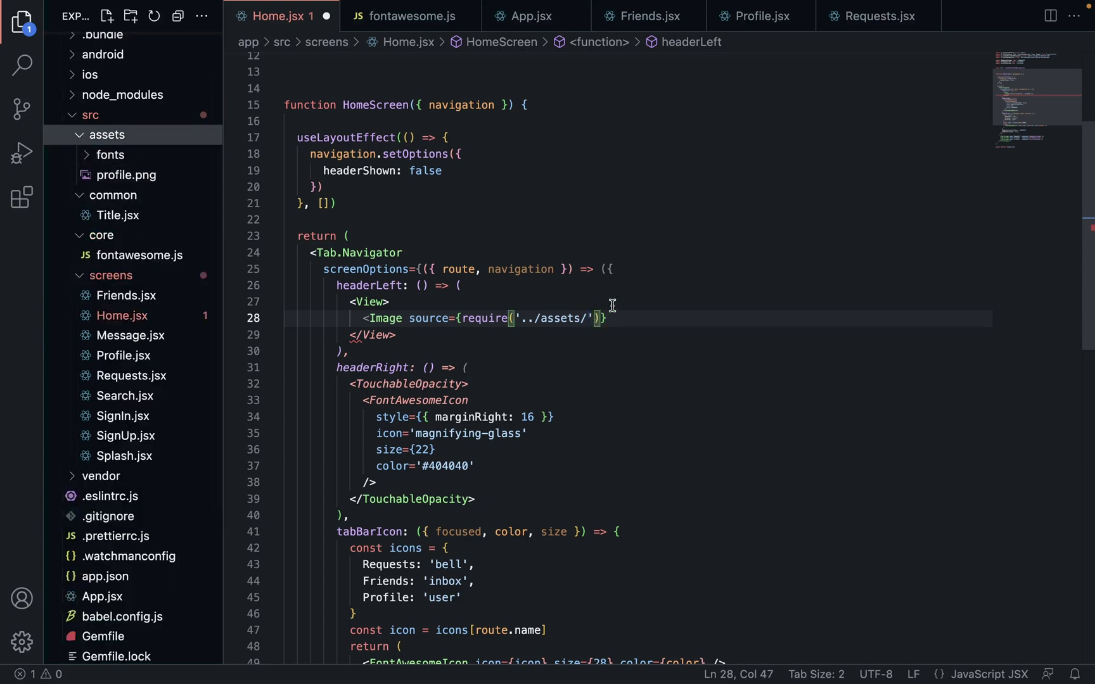
text(profile.)
text(png)
- Split the Image tag's source onto its own line and add a style prop with a 28×28 size object
click(596, 302)
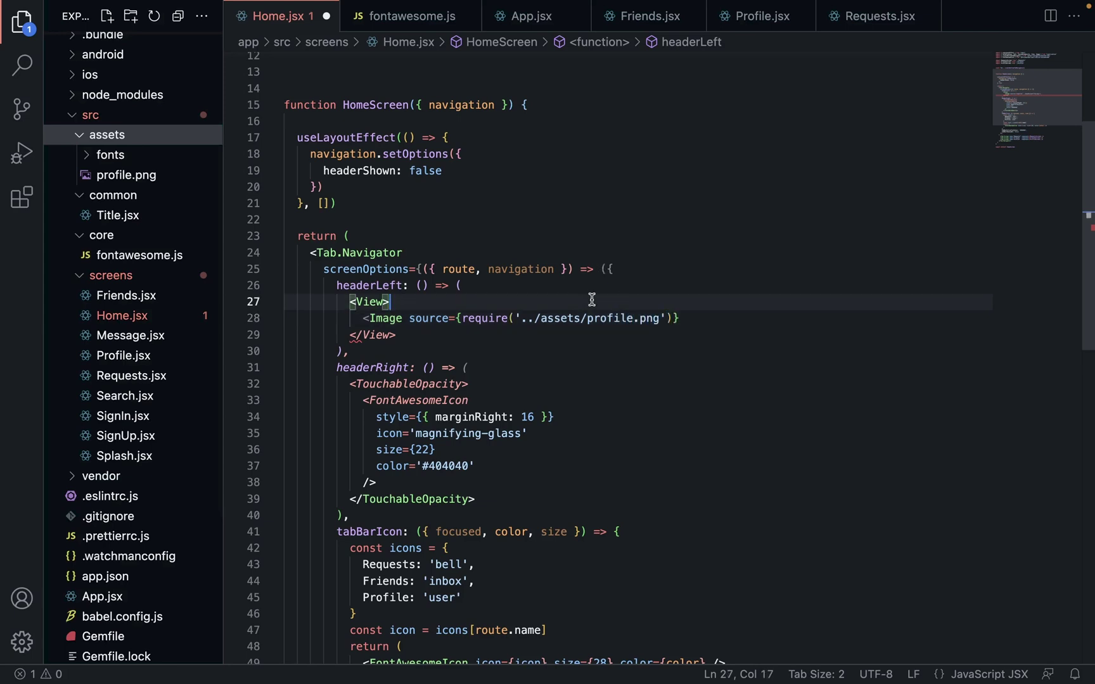
click(701, 319)
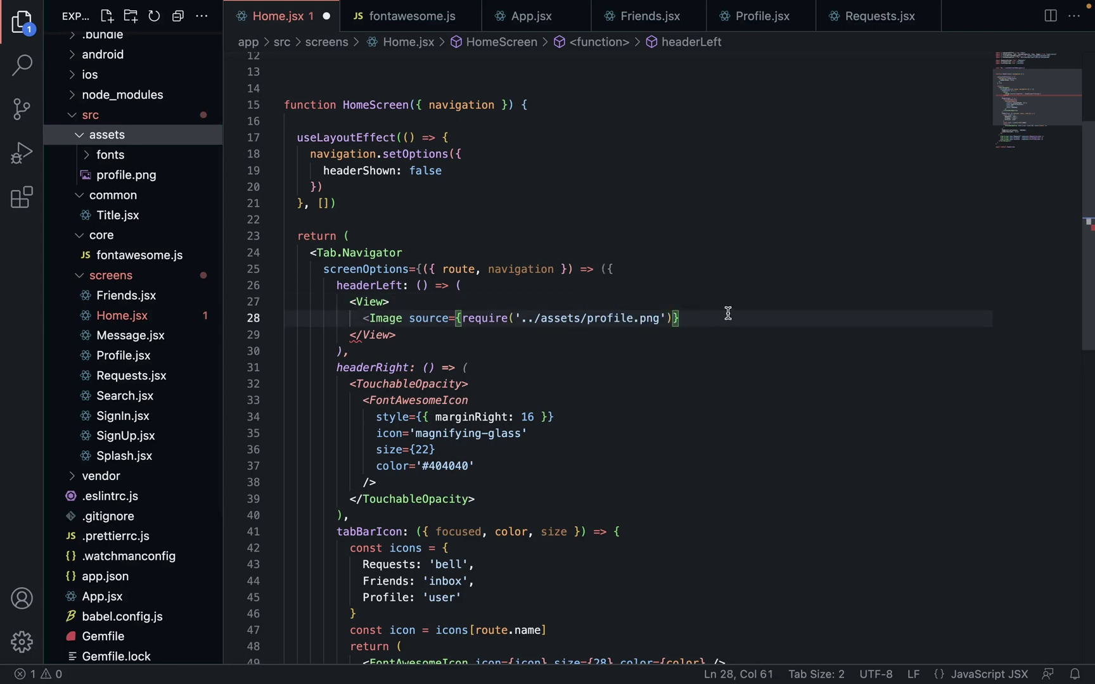
click(409, 318)
key(Return)
click(648, 335)
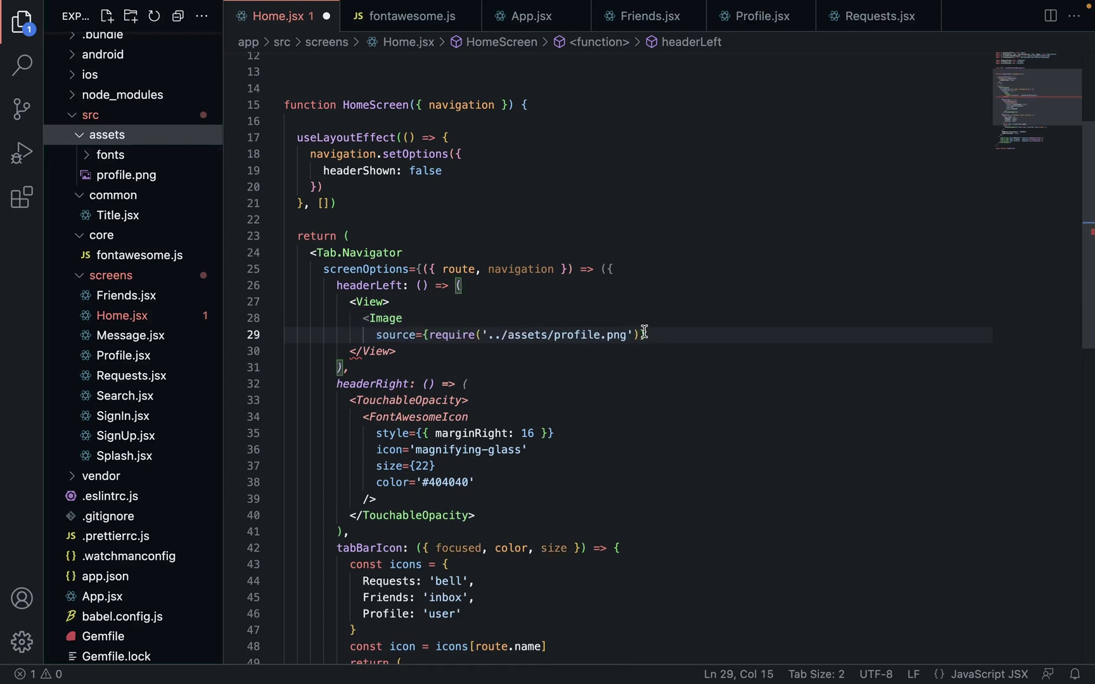
key(Return)
text(stykle)
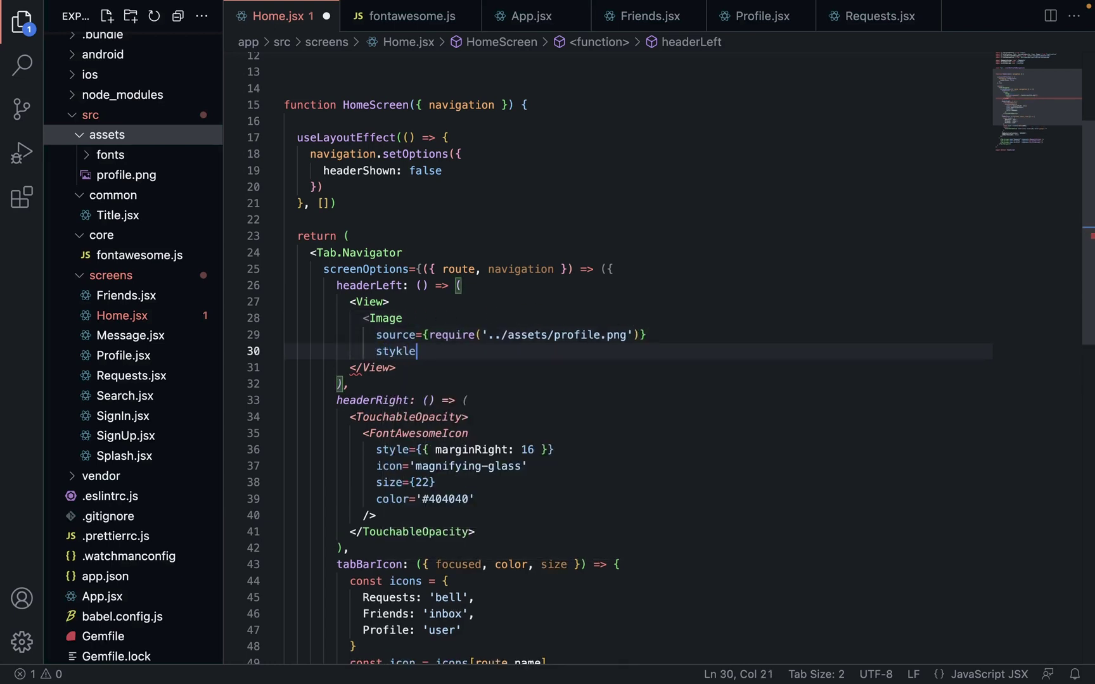
key(BackSpace)
key(BackSpace)
text(y)
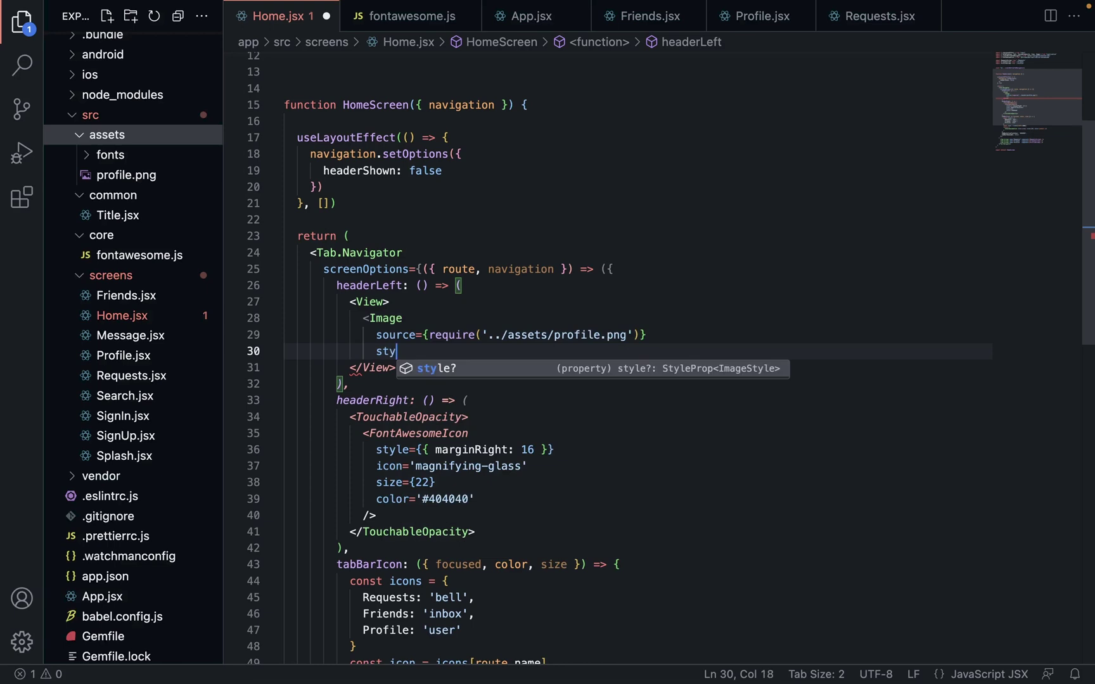
key(Return)
text({{)
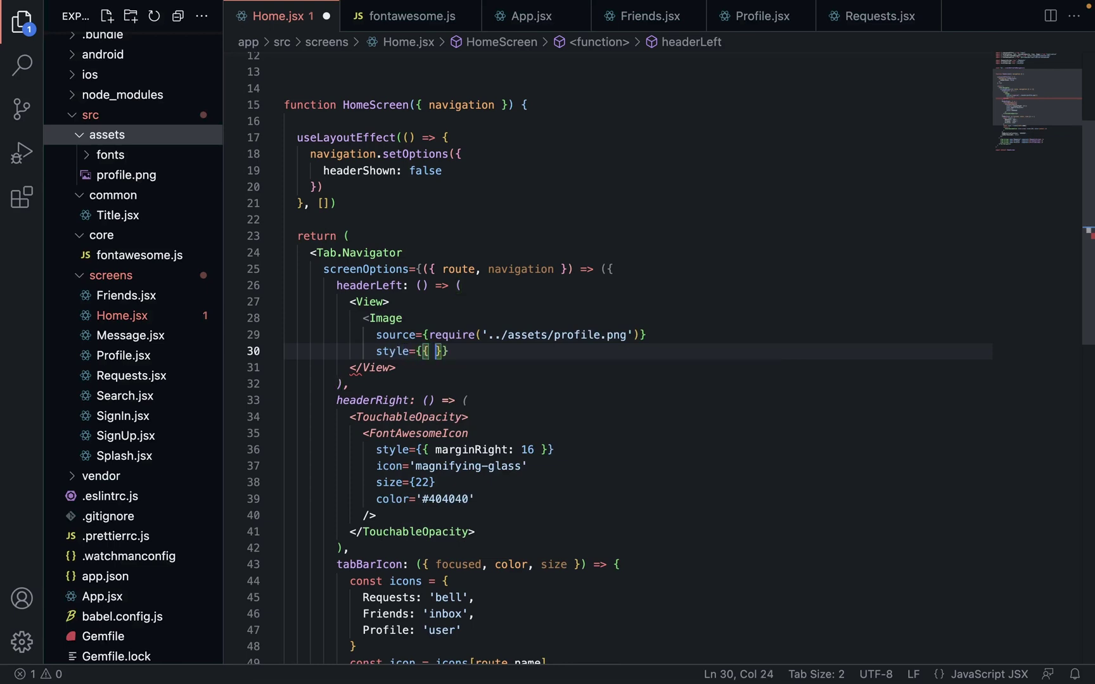
text( width: )
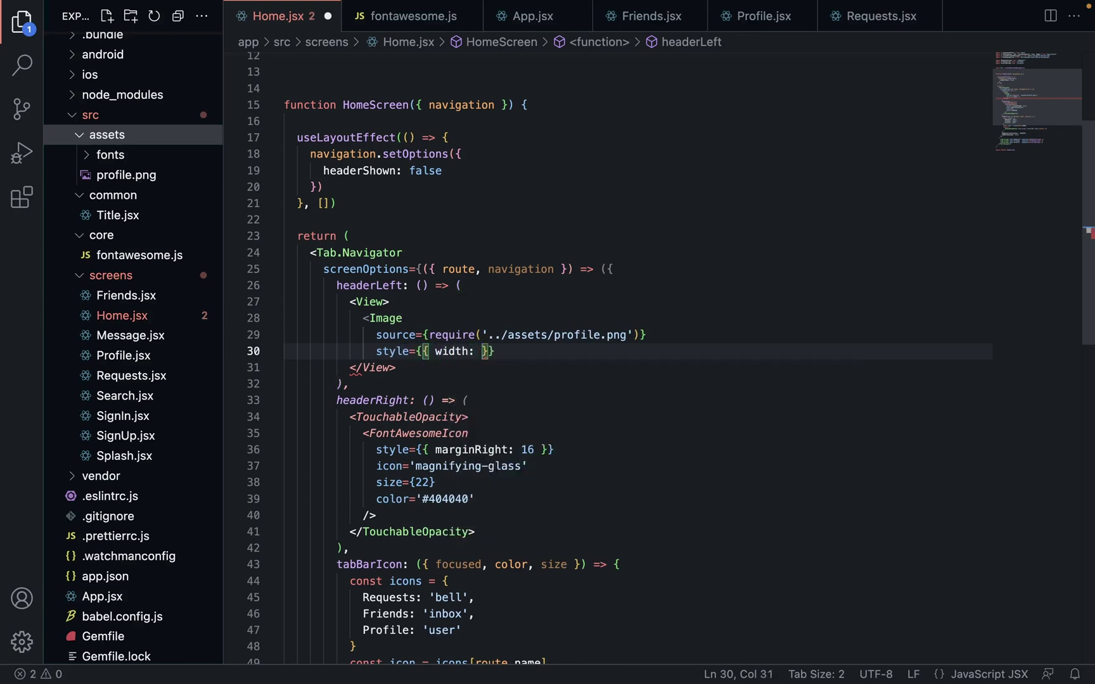
text(28)
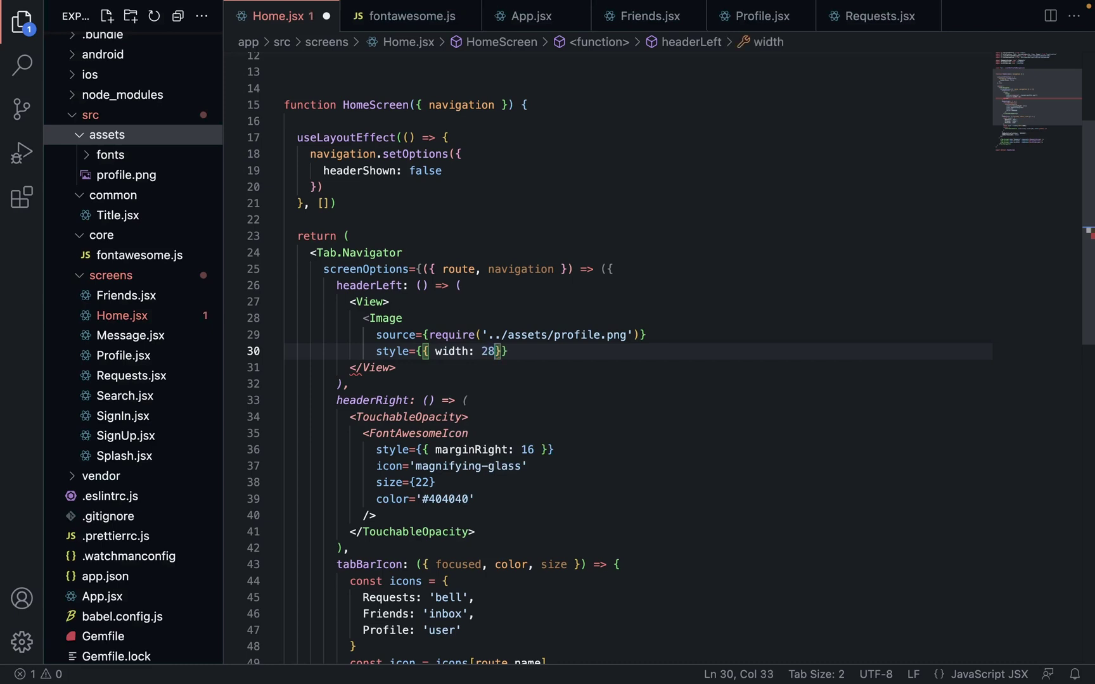
text(, height: )
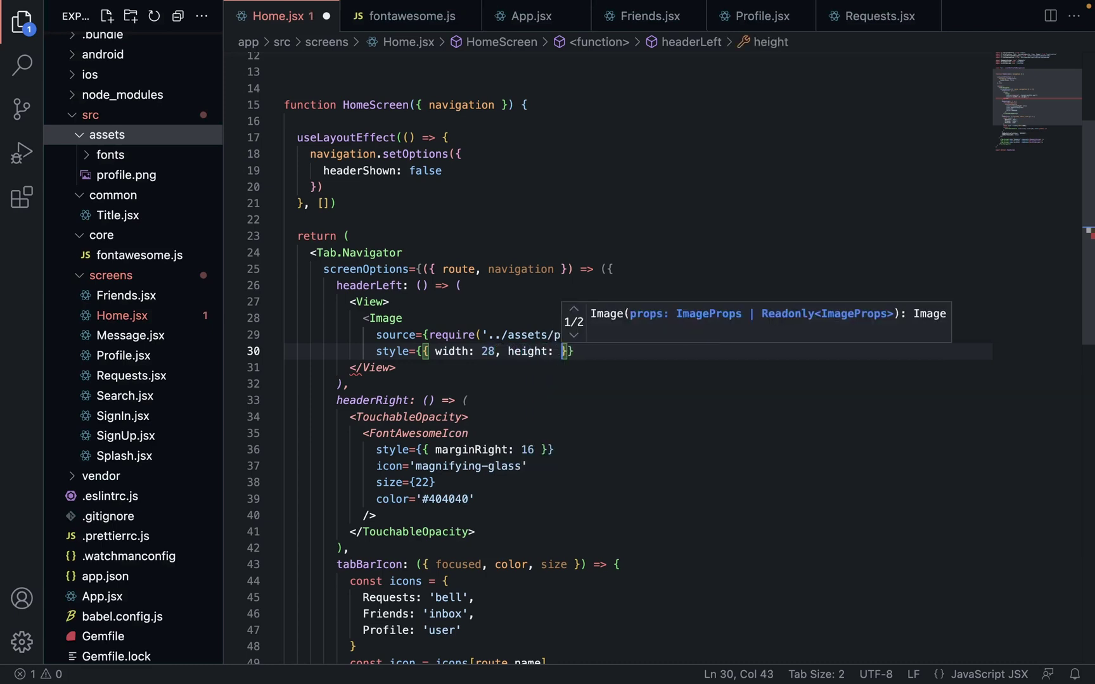
text(28)
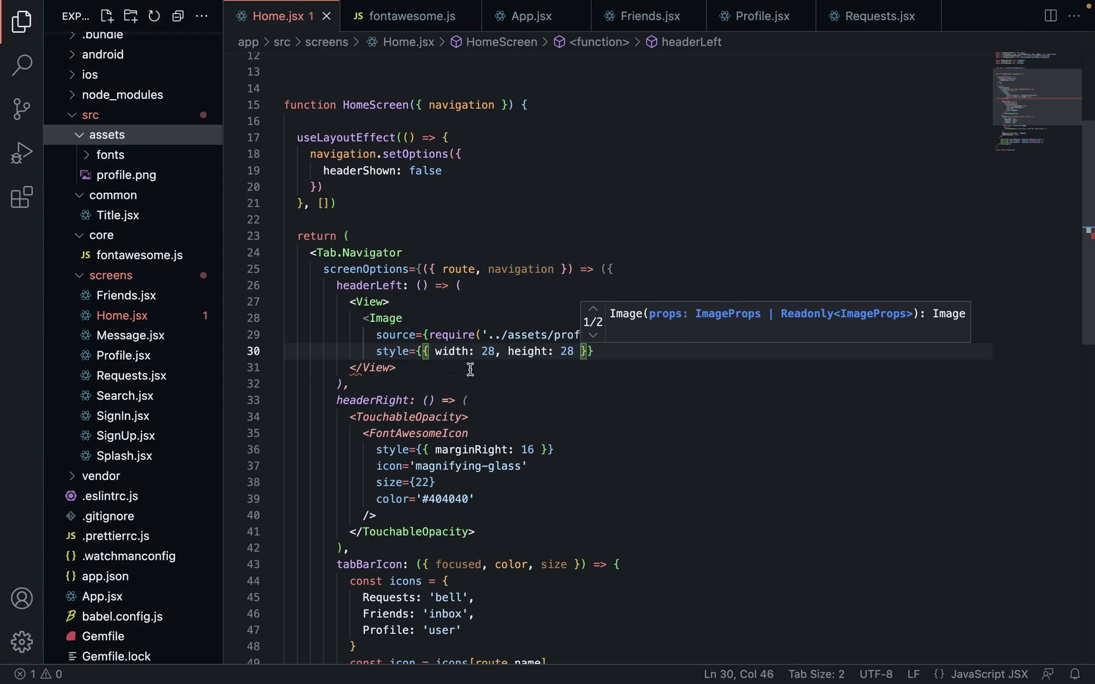
- Close the Image tag with '/>' on its own line, save Home.jsx, and view the simulators
click(618, 352)
key(Return)
text(/)
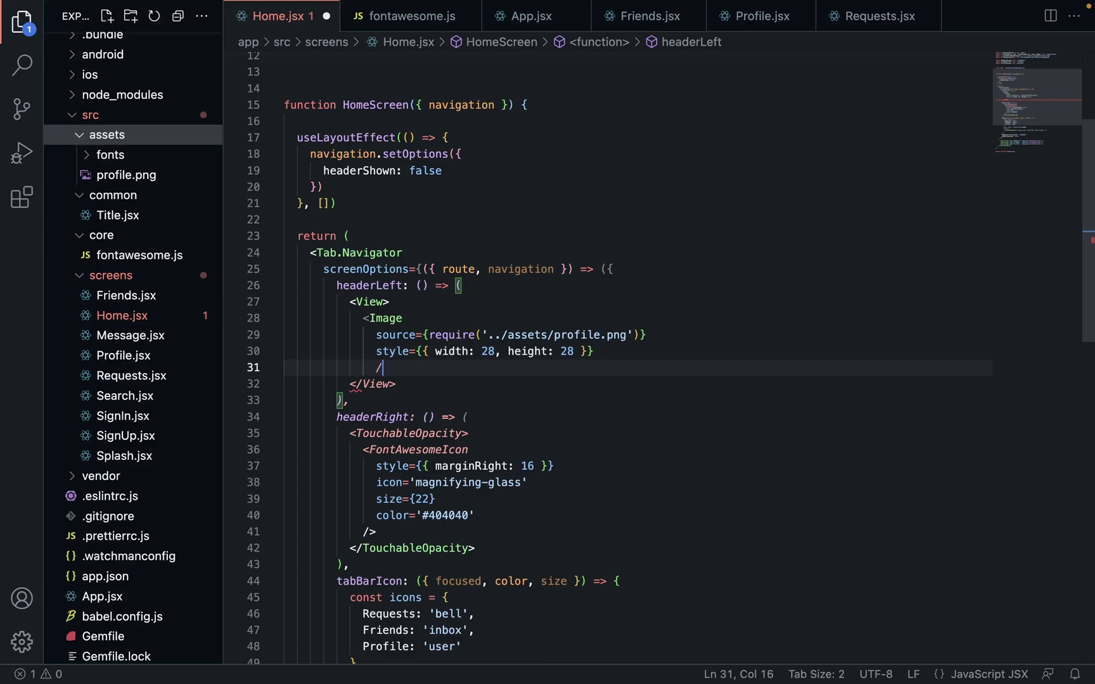
text(>)
key(shift+Tab)
click(646, 298)
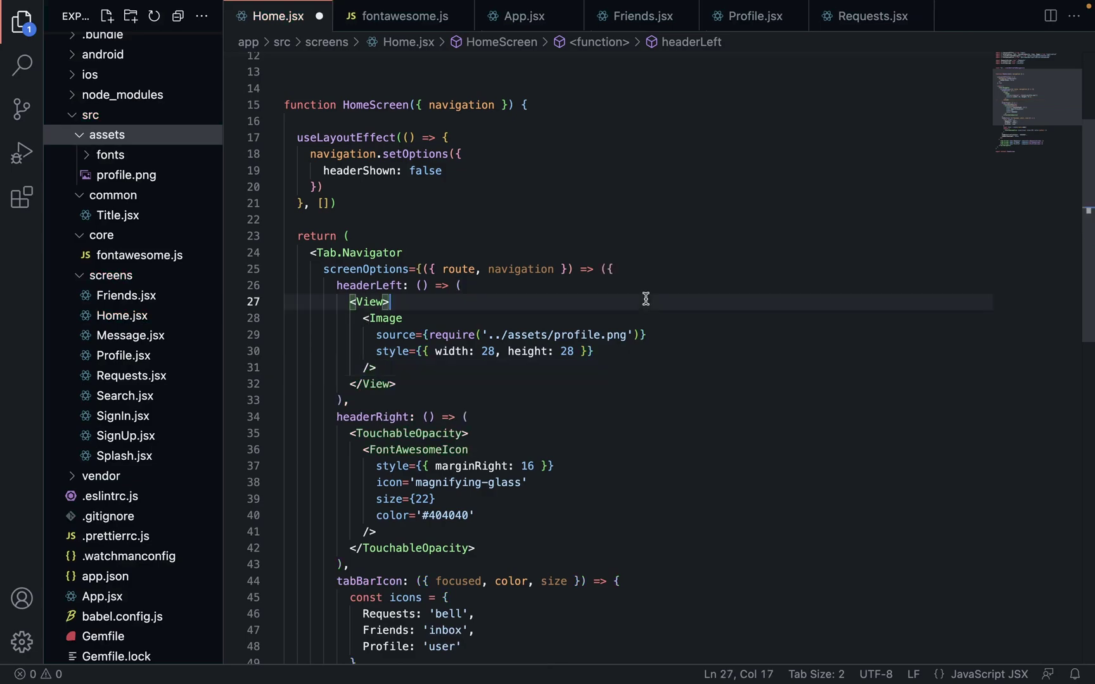
key(super+s)
key(ctrl+Left)
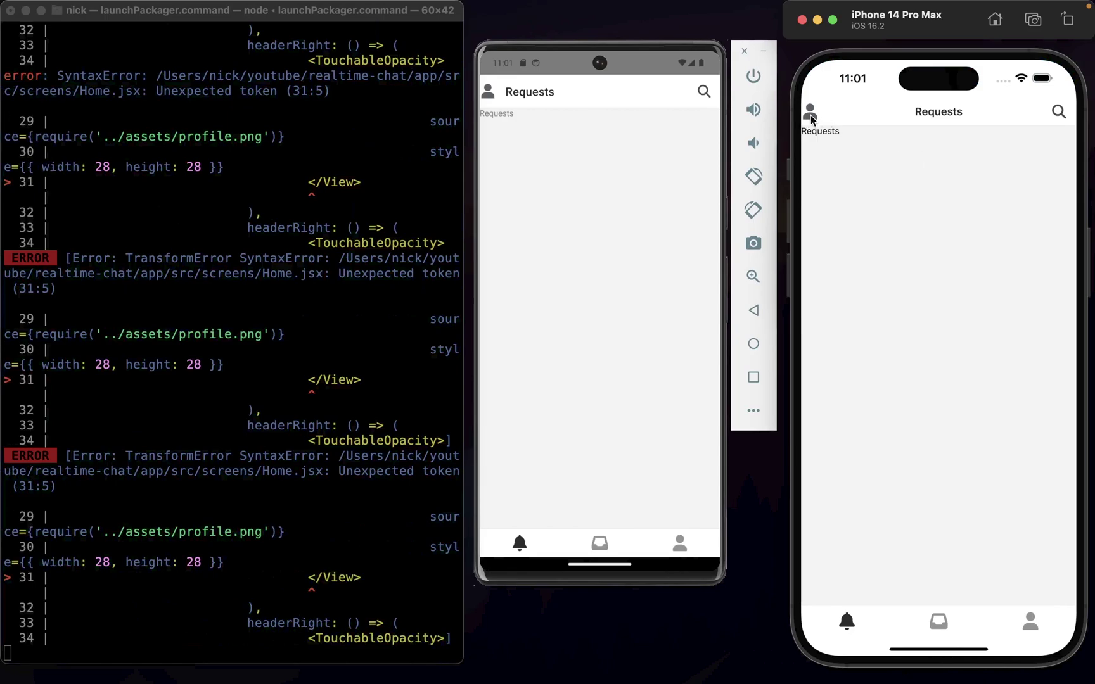
- Add style={{ marginLeft: 16 }} to the headerLeft View, save, and check the avatar margin in the simulators
key(ctrl+Right)
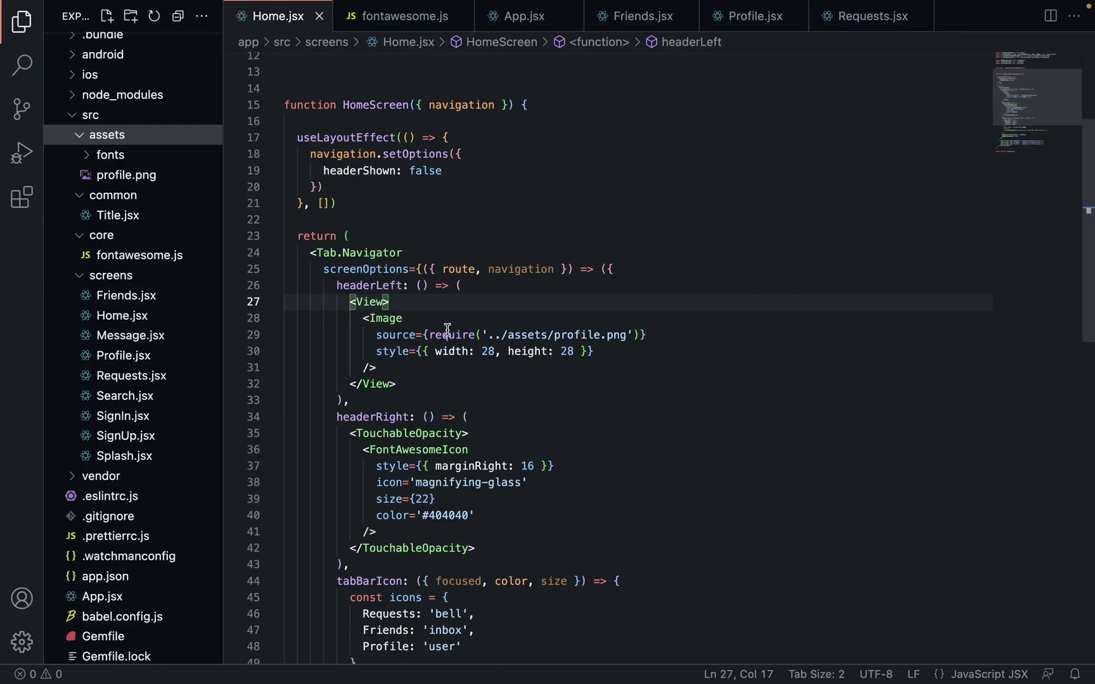
key(Left)
text(style)
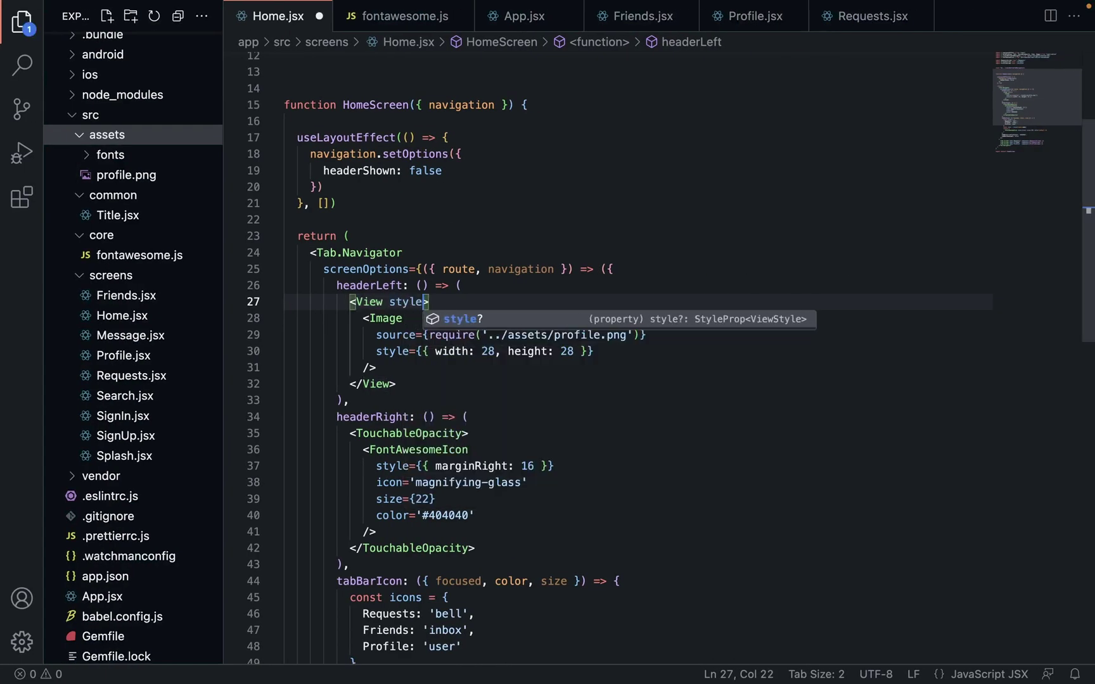
text(={{)
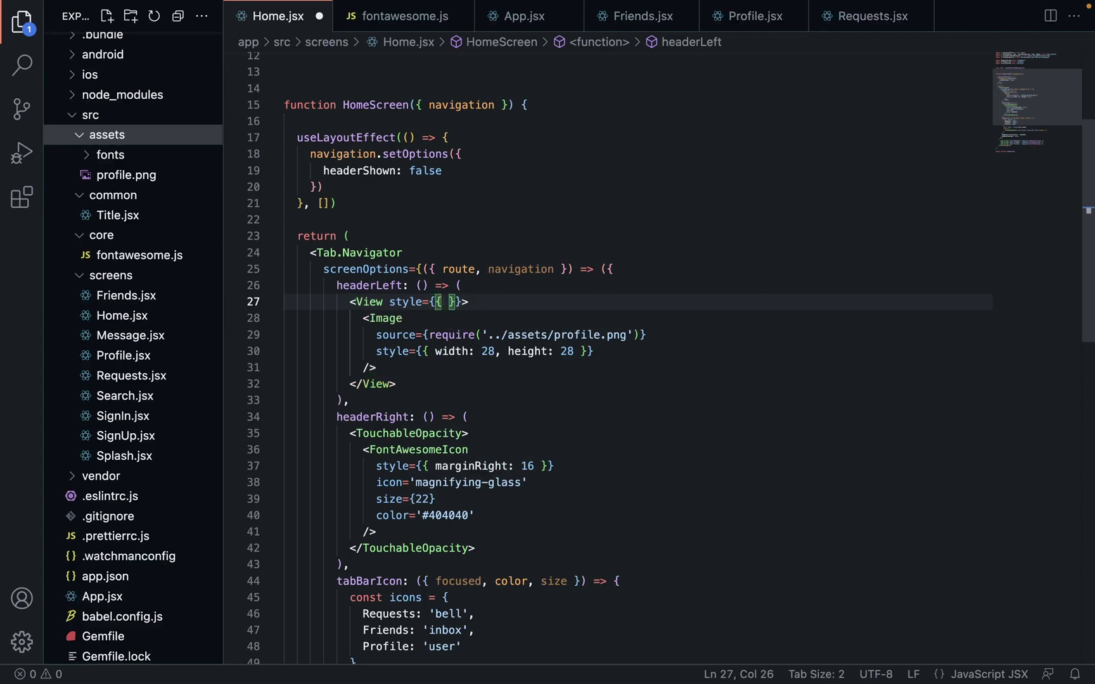
text( marginLeft)
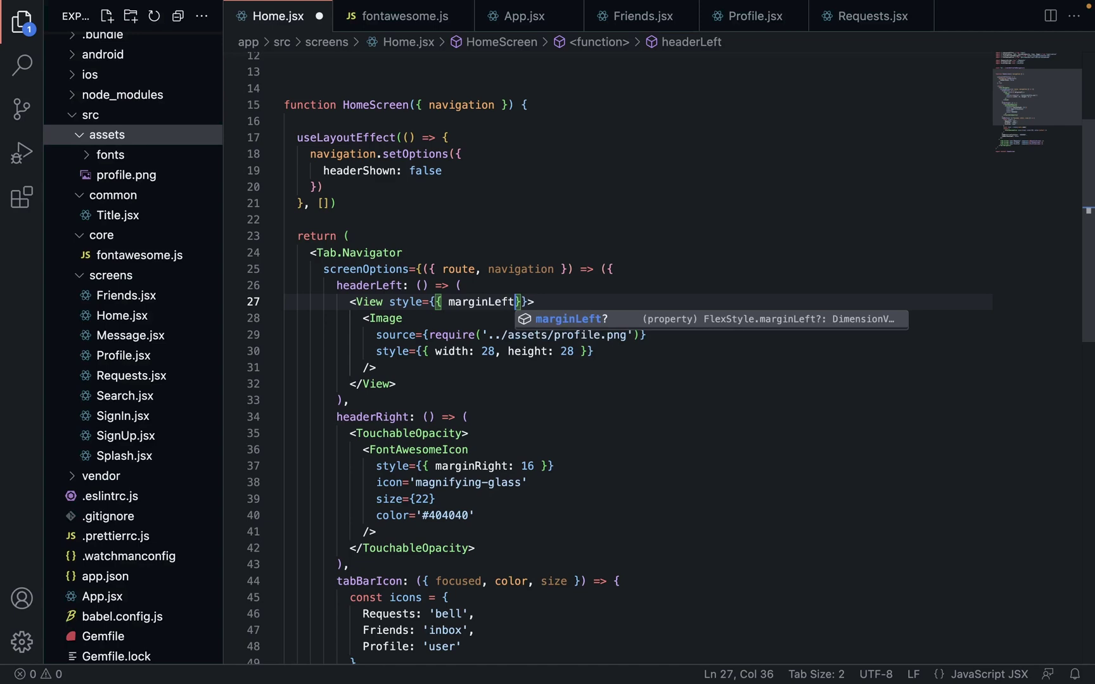
text(: 16)
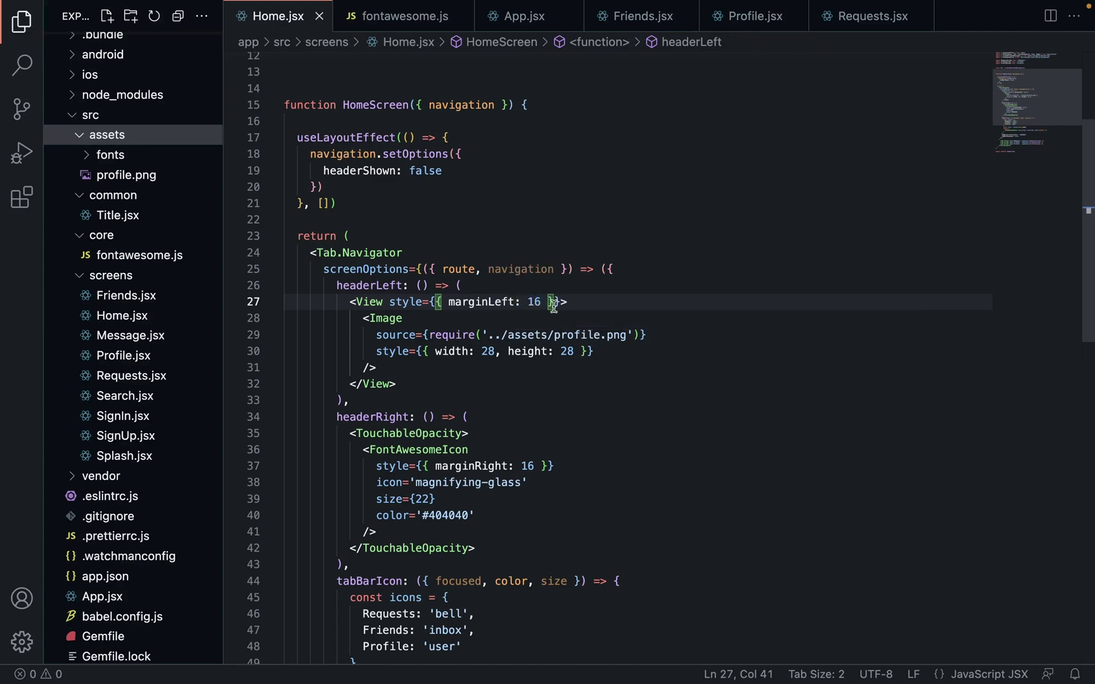
key(ctrl+Left)
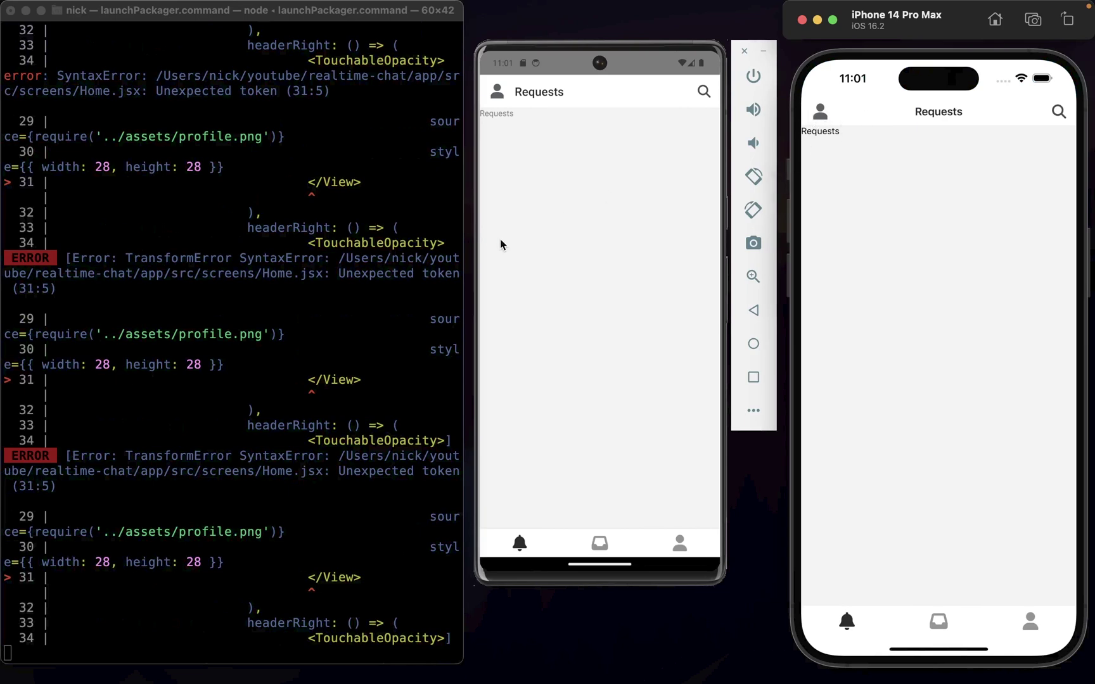
key(ctrl+Right)
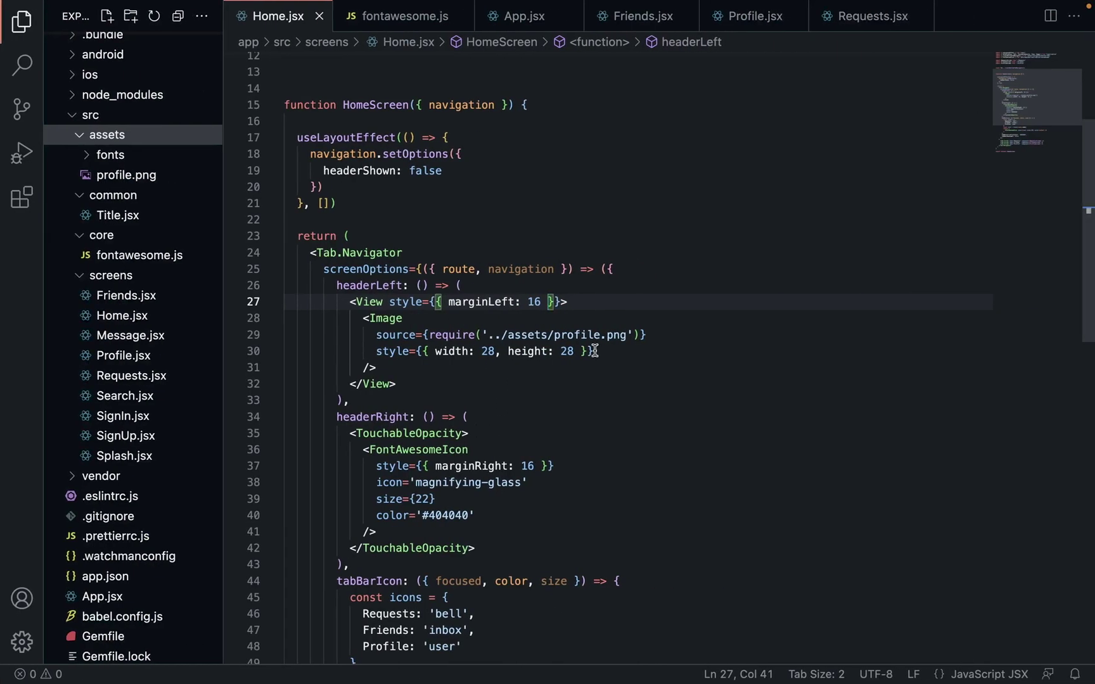
- Add borderRadius: 14 to the Image style, save, and check the rounded avatar in the simulators
click(571, 353)
text(, )
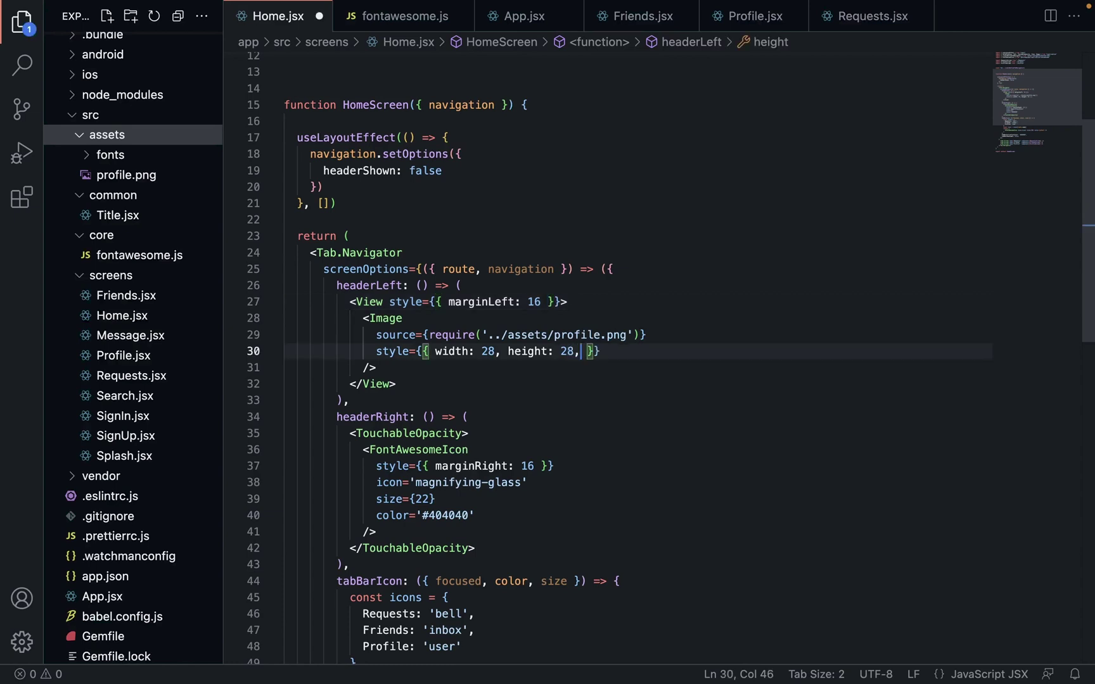
text(borderRadiu )
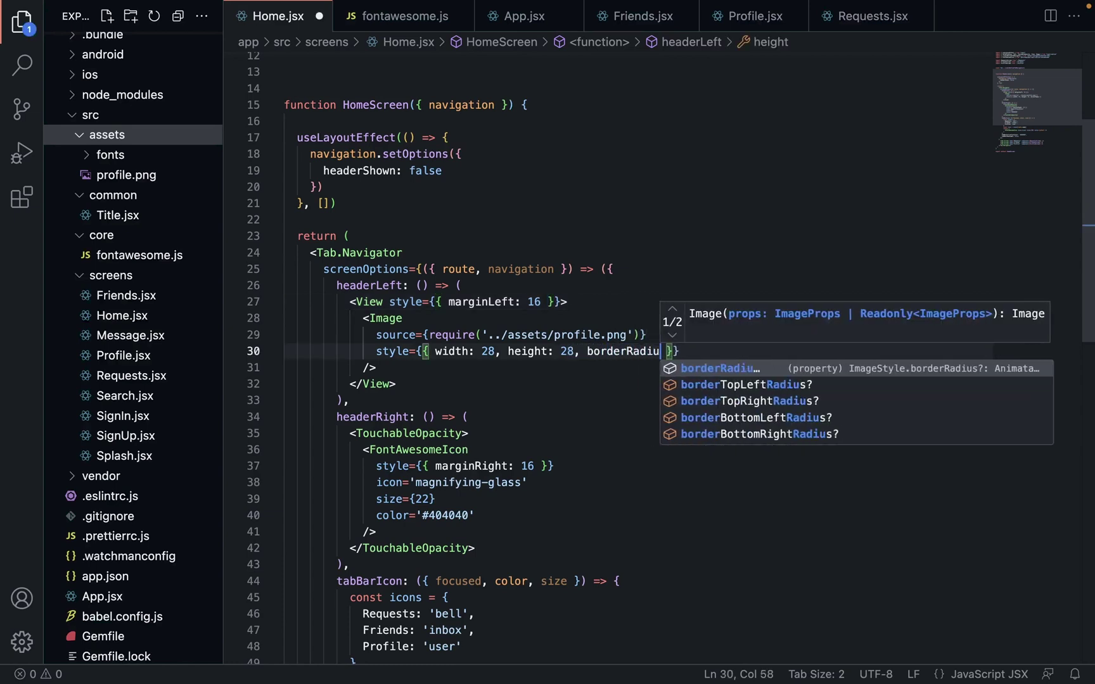
text(s: 1)
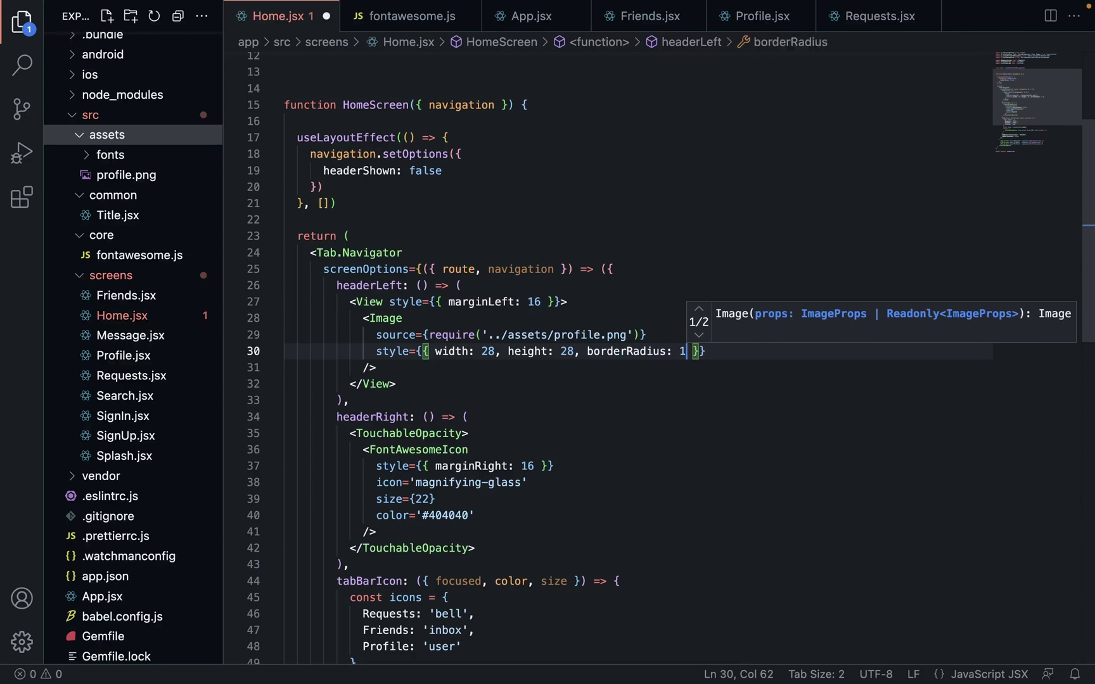
text(4)
key(ctrl+s)
click(560, 335)
key(ctrl+Right)
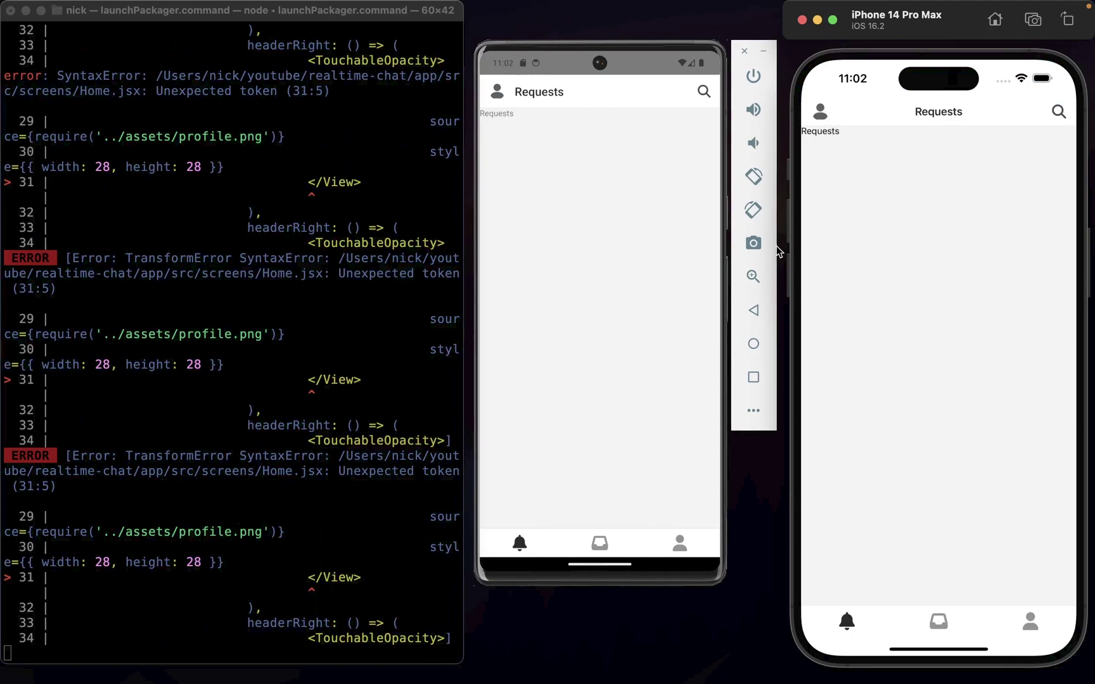
key(ctrl+Left)
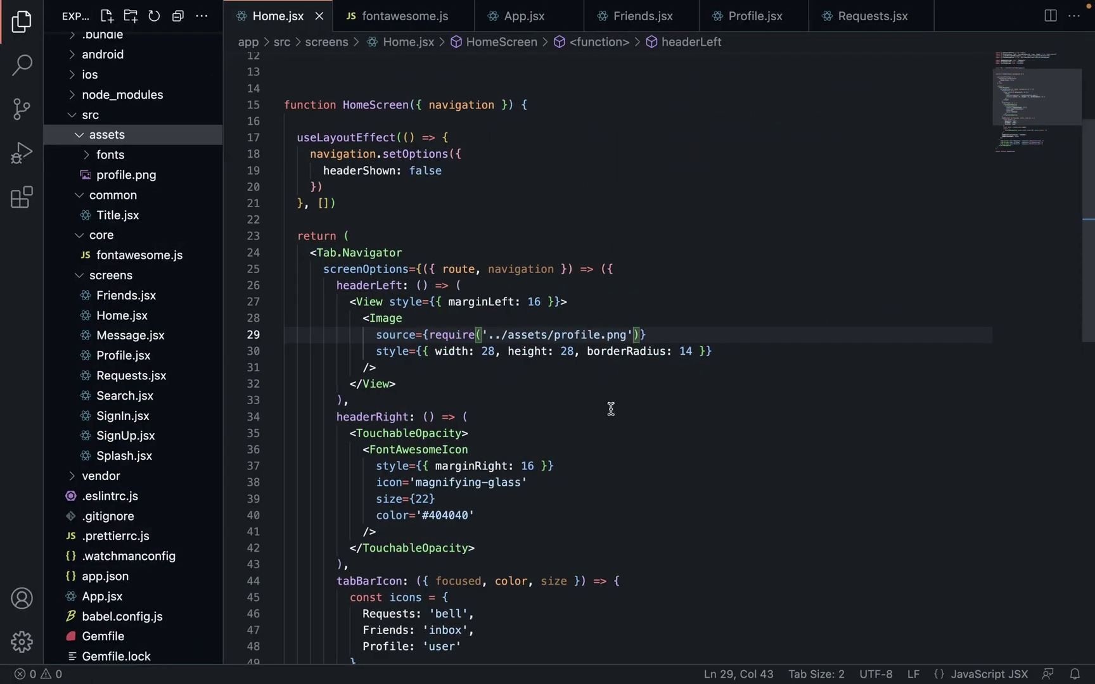
- Add backgroundColor: '#e0e0e0' (quoted) to the Image style and save Home.jsx
click(700, 351)
text(,)
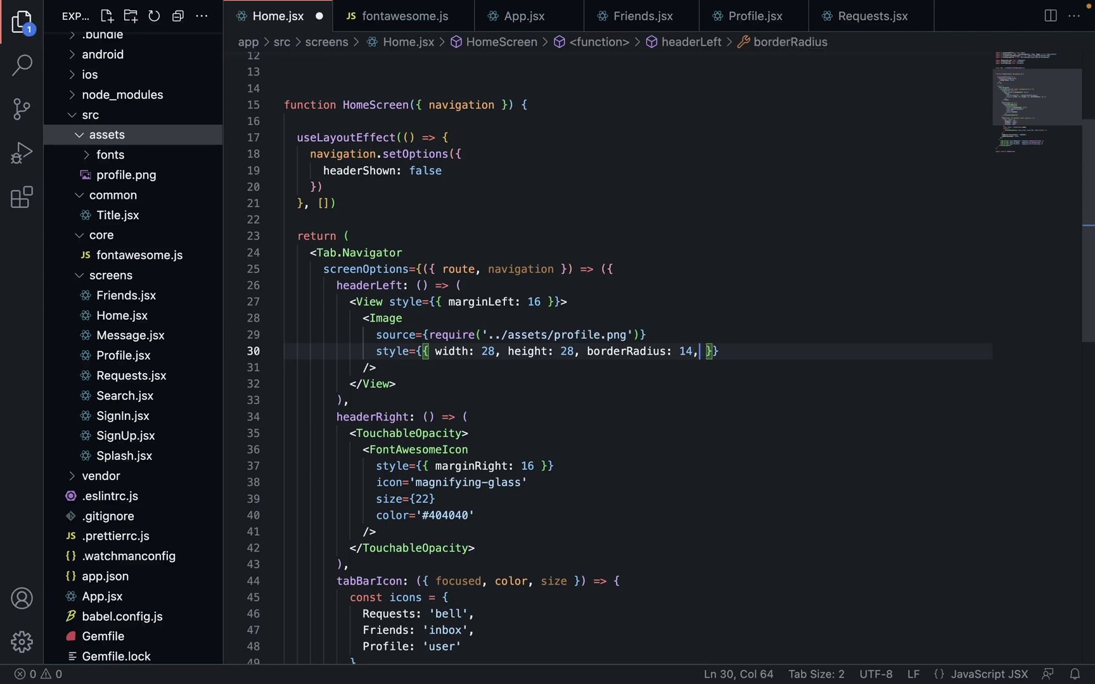
text( backgroundC )
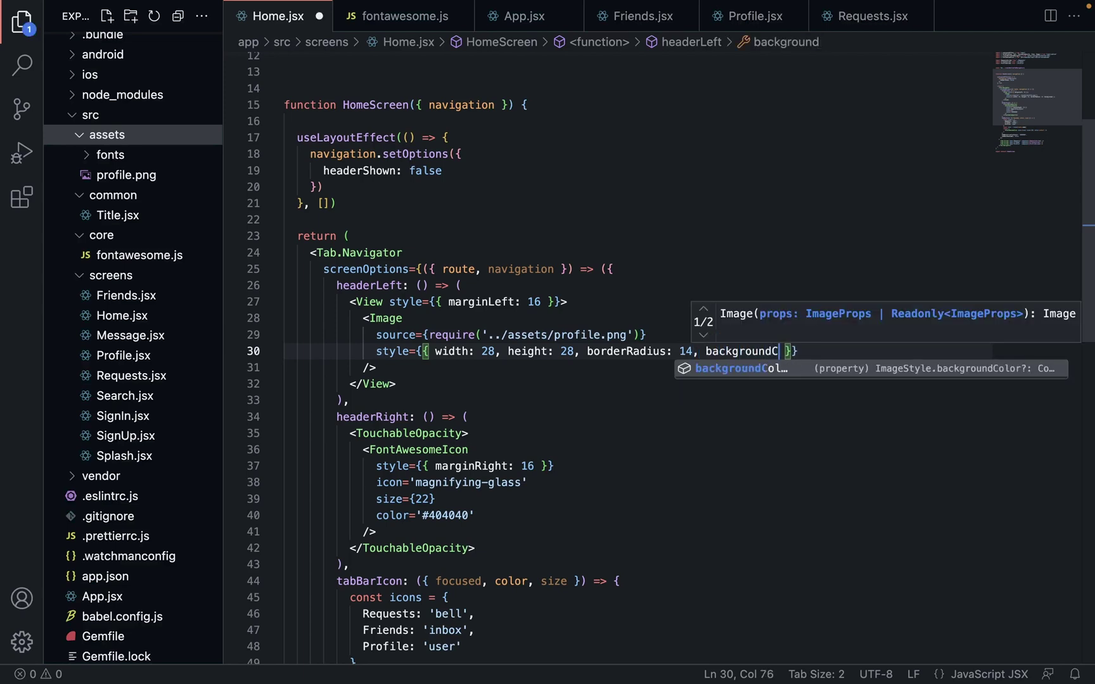
text(olor:  #)
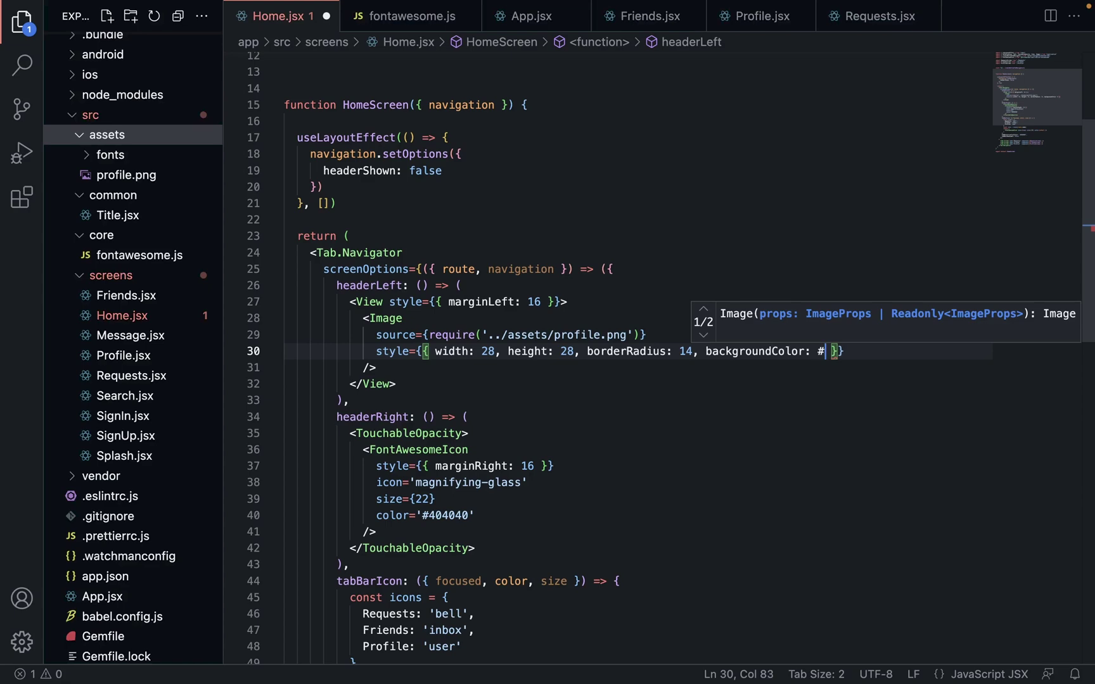
text(e0e0e0)
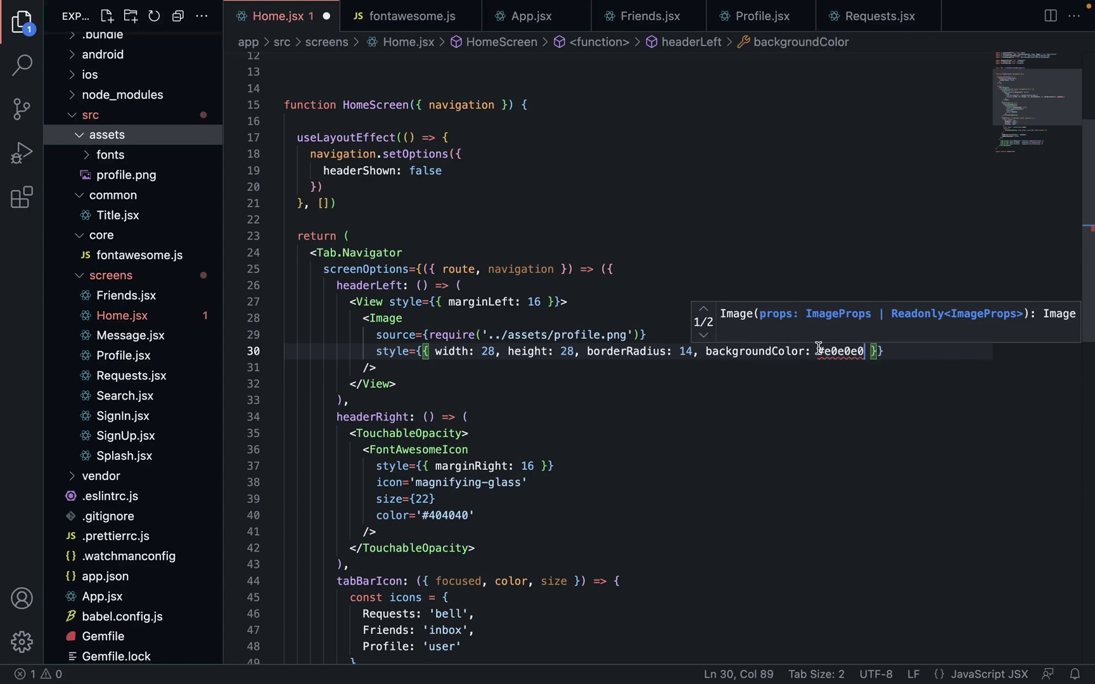
click(819, 350)
text(')
click(872, 351)
text(')
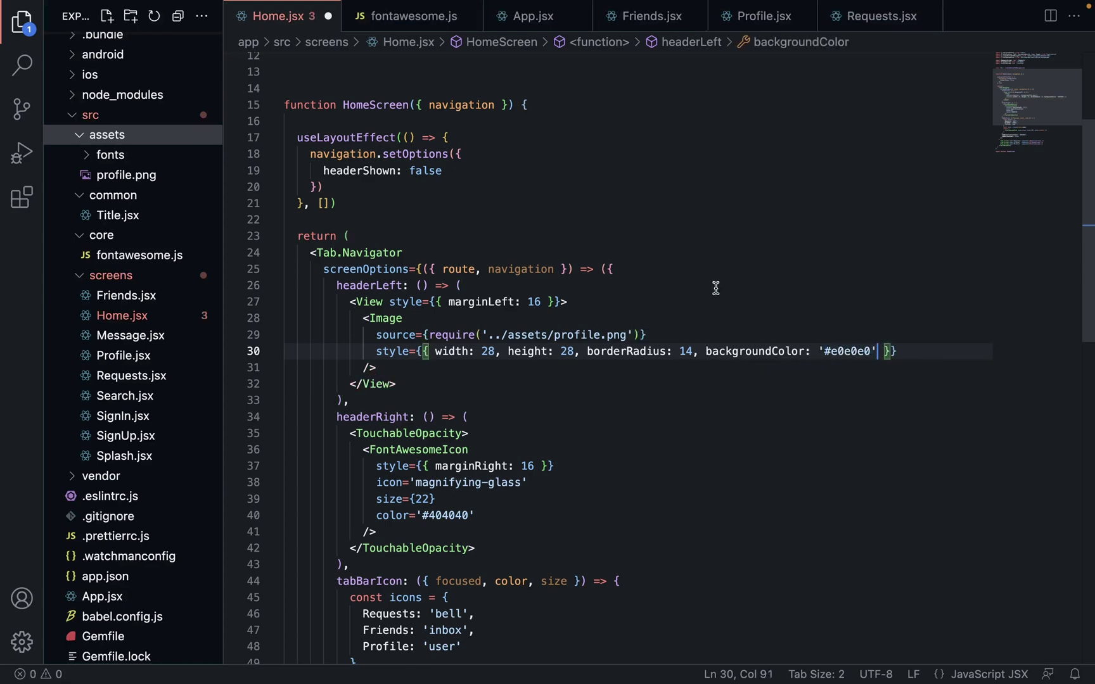
click(714, 286)
key(cmd+s)
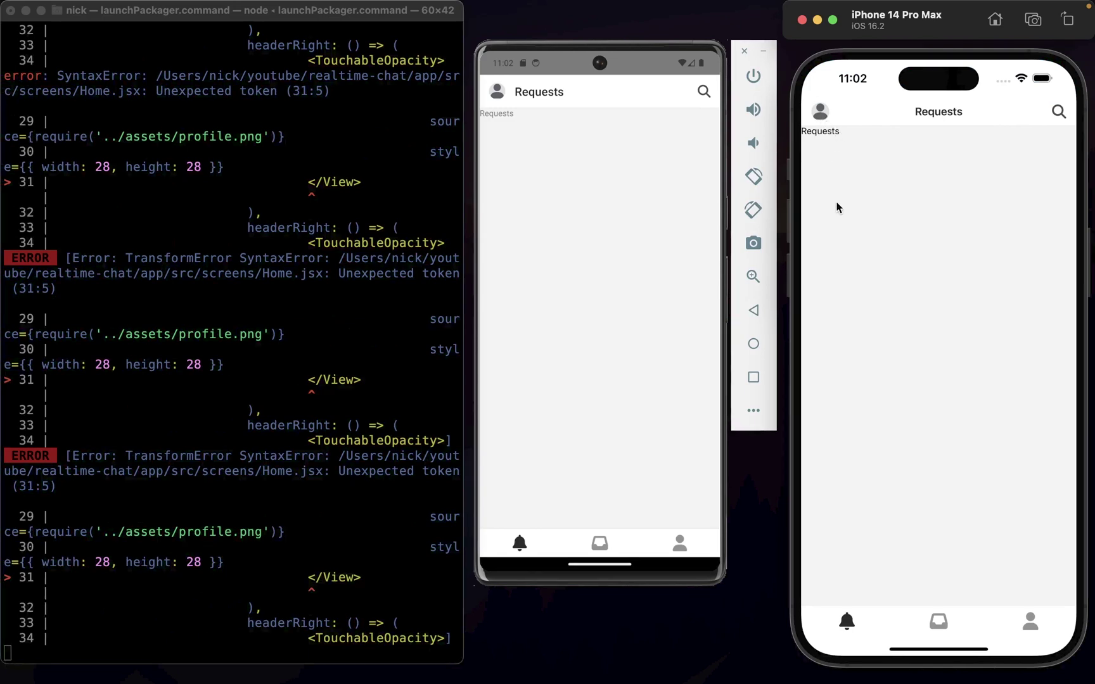
click(941, 629)
click(1030, 622)
click(939, 622)
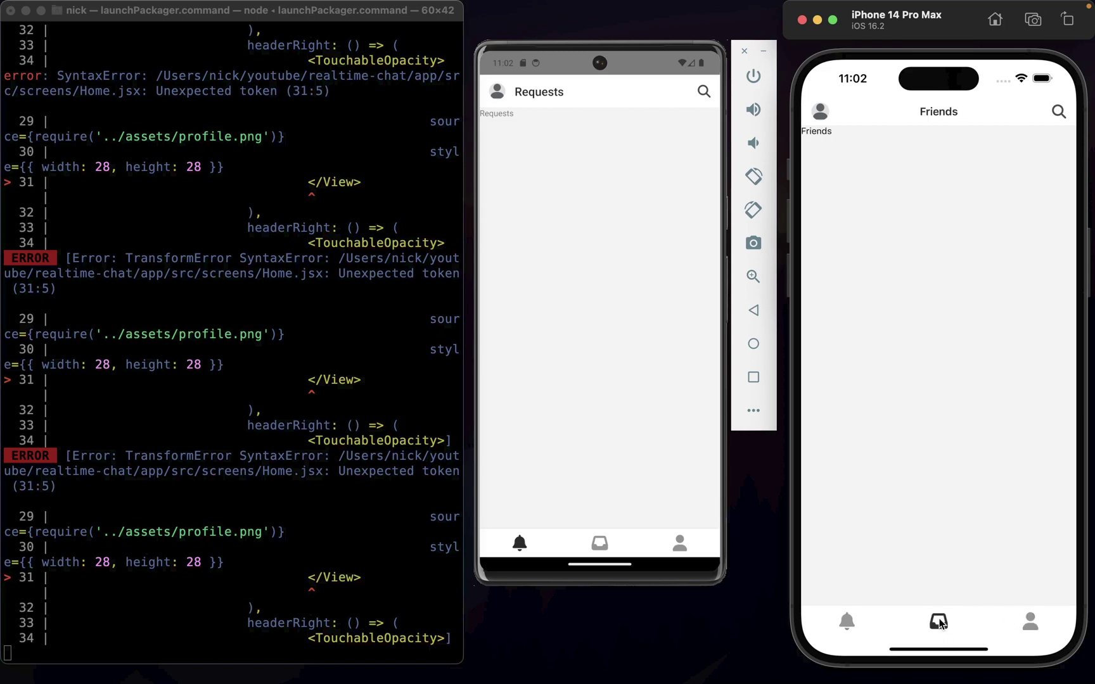
click(844, 623)
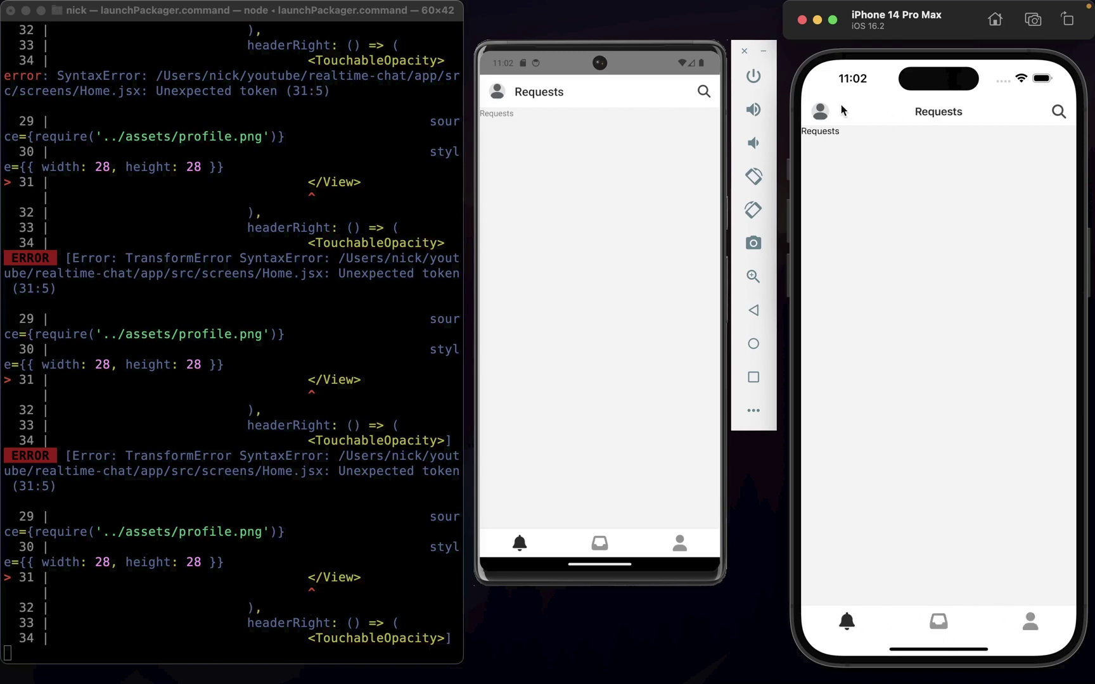
click(1061, 112)
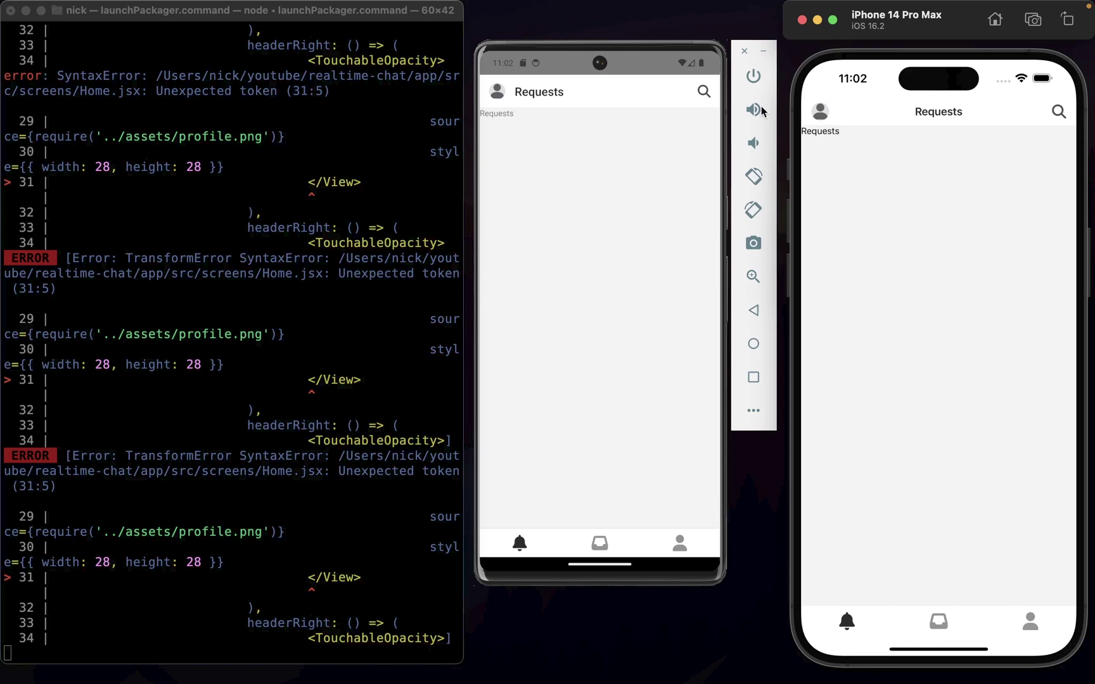
click(818, 113)
click(291, 394)
key(r)
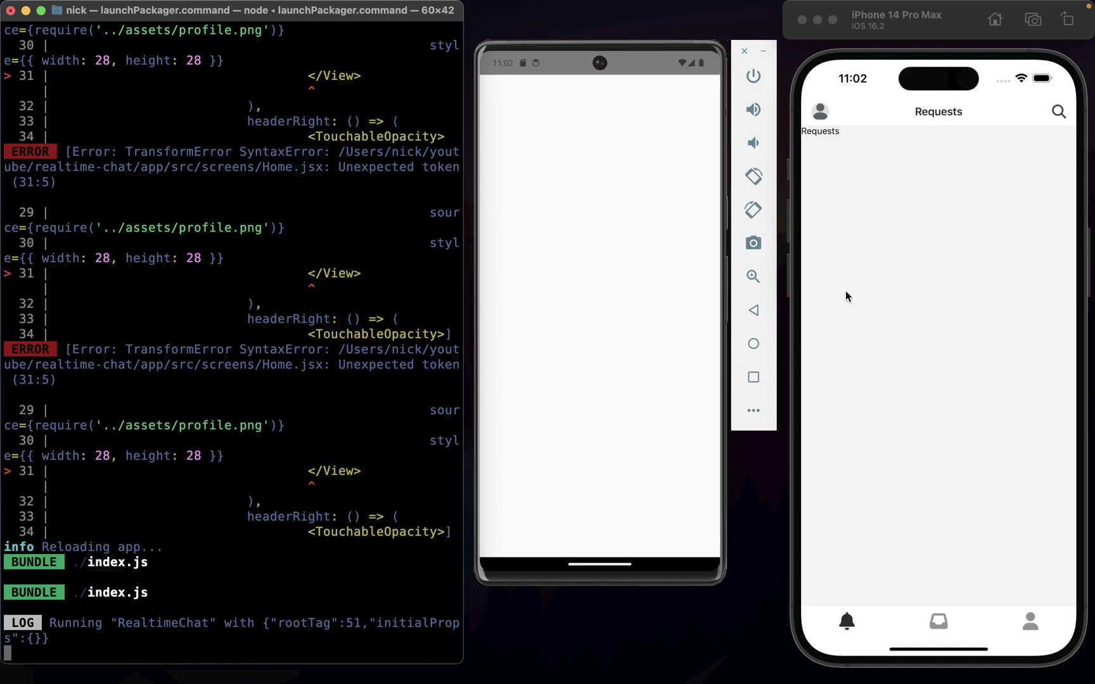
click(952, 627)
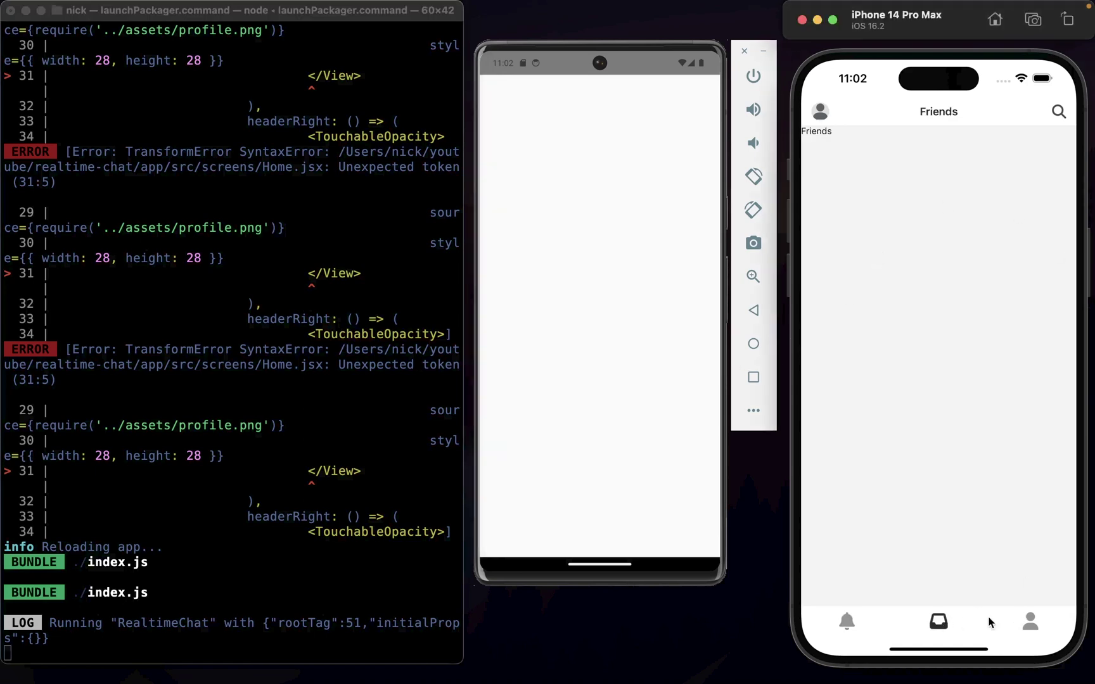
click(1030, 623)
click(931, 624)
click(846, 619)
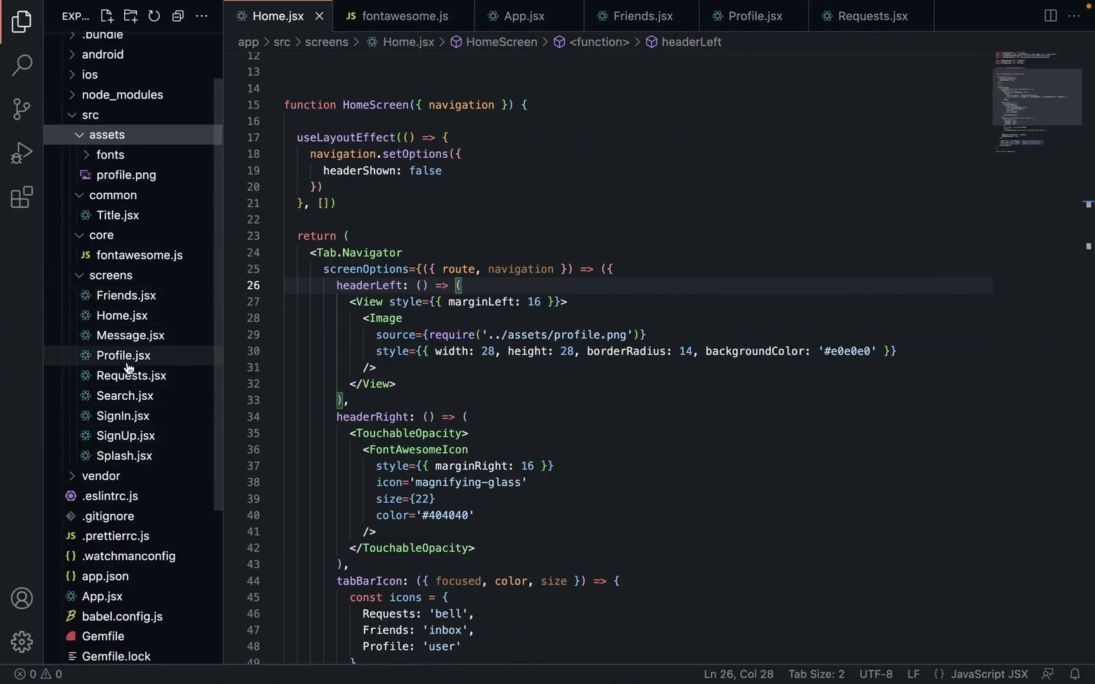
- Open Splash.jsx from src/screens in the Explorer, showing its animated splash code
click(139, 460)
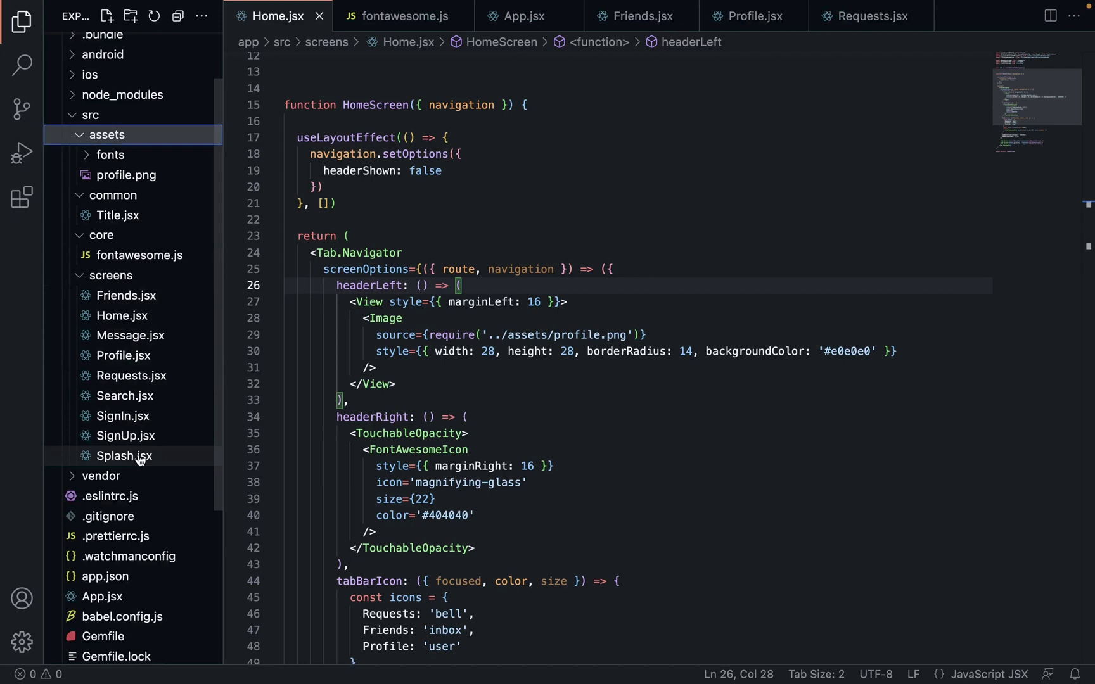
click(377, 320)
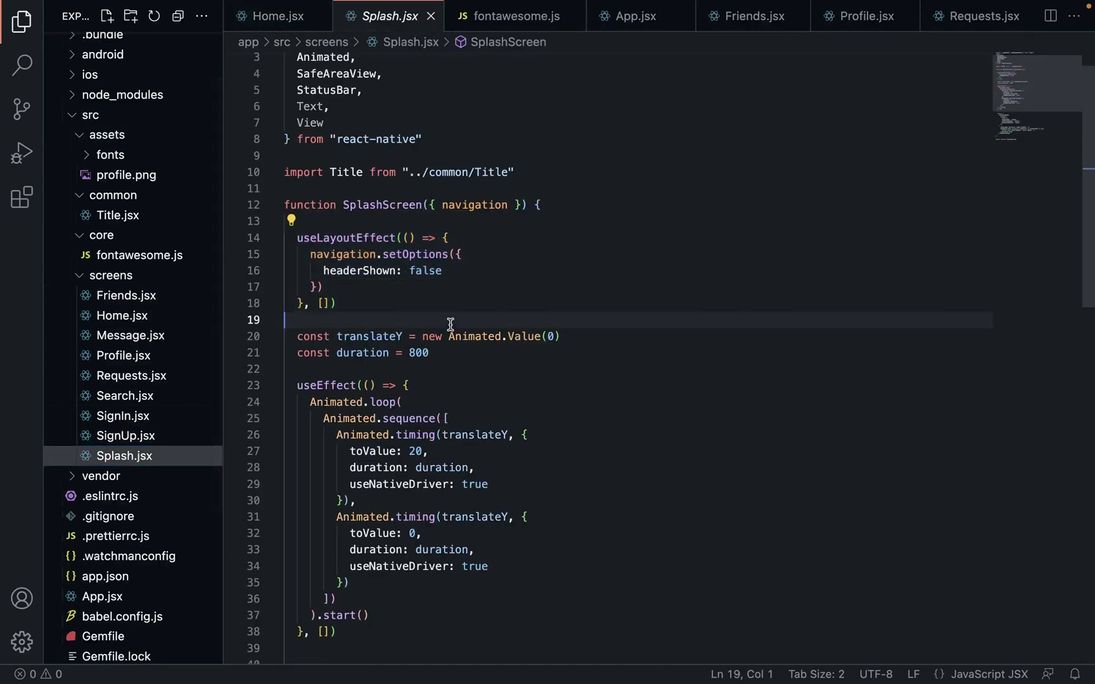